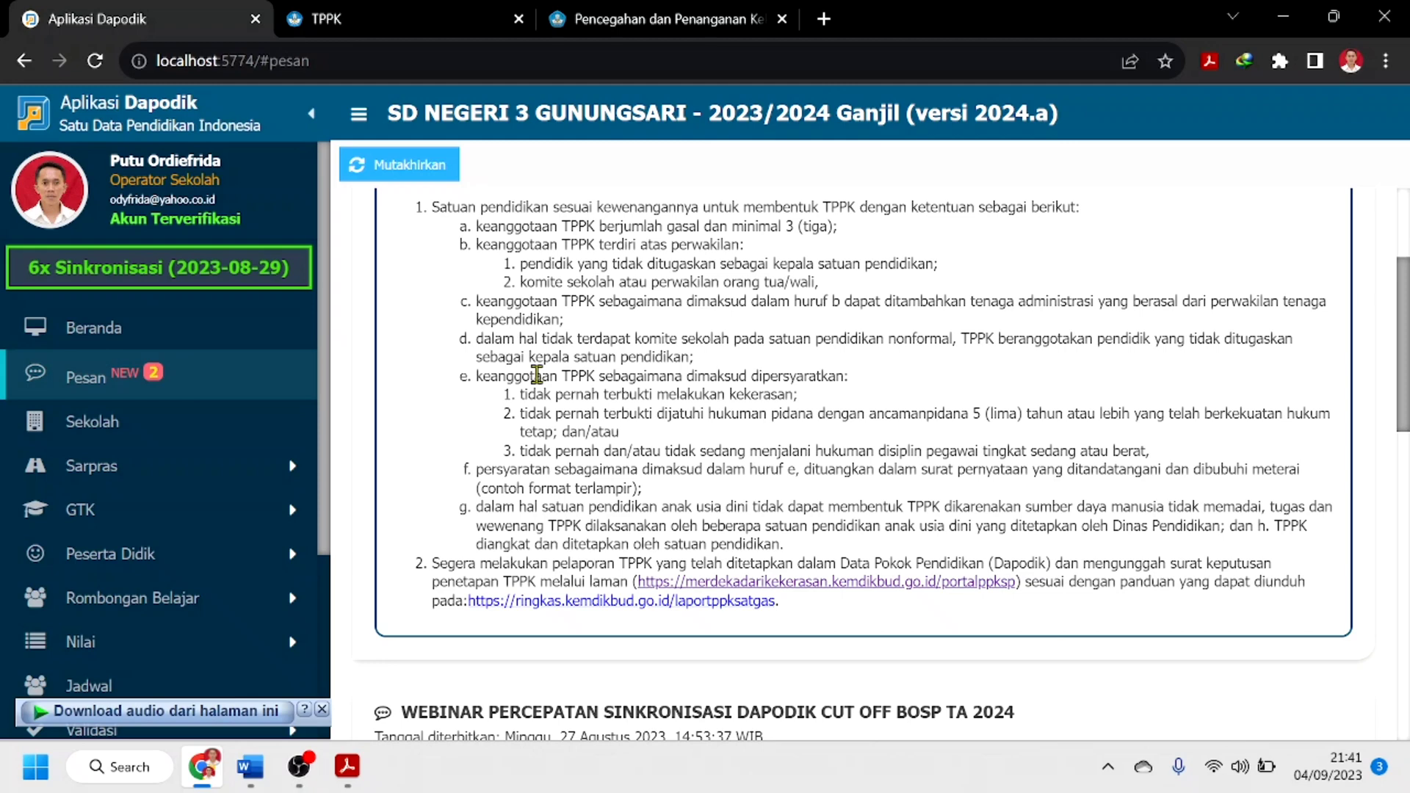
# Step: Open the Kepanitiaan Sekolah section of the school's detailed data
pyautogui.click(119, 436)
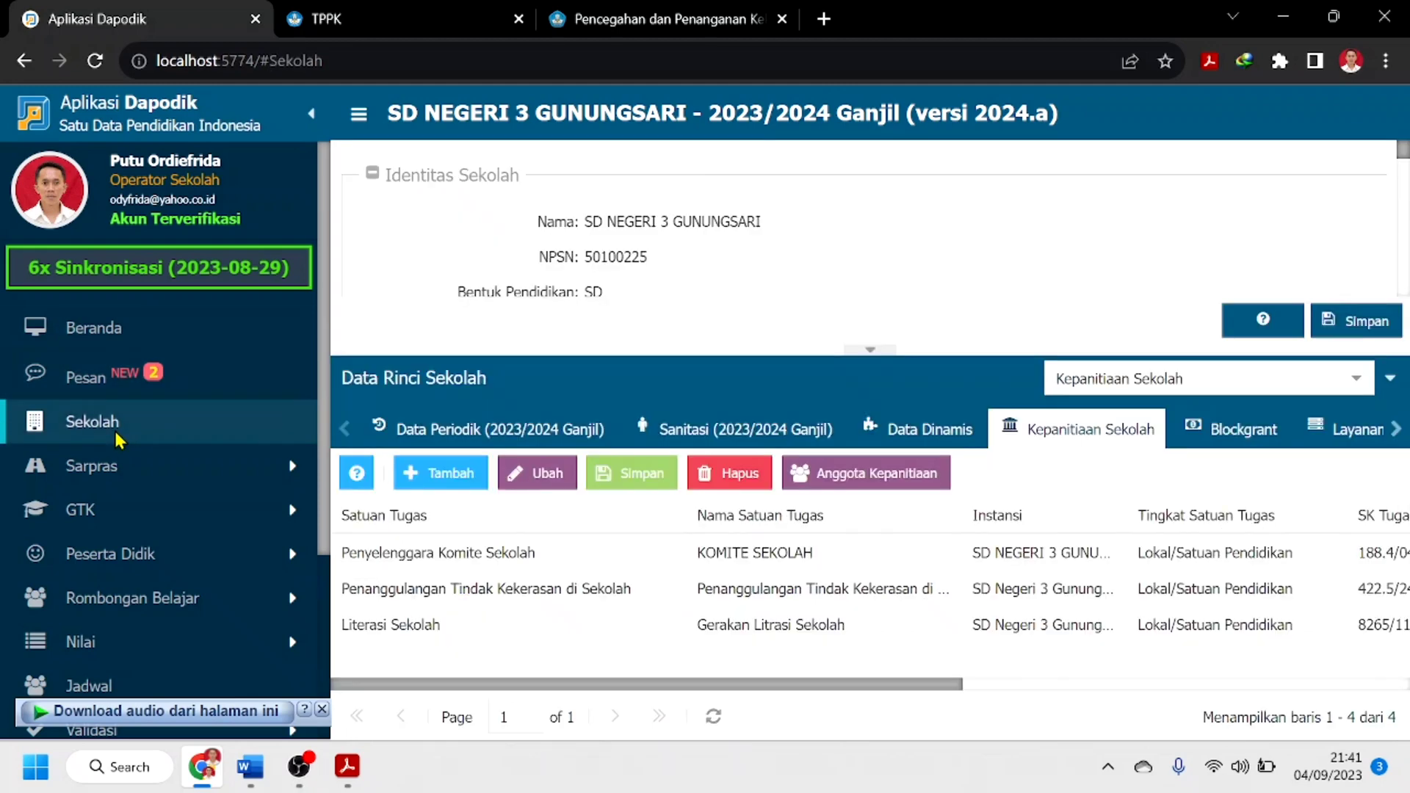
pyautogui.click(1357, 389)
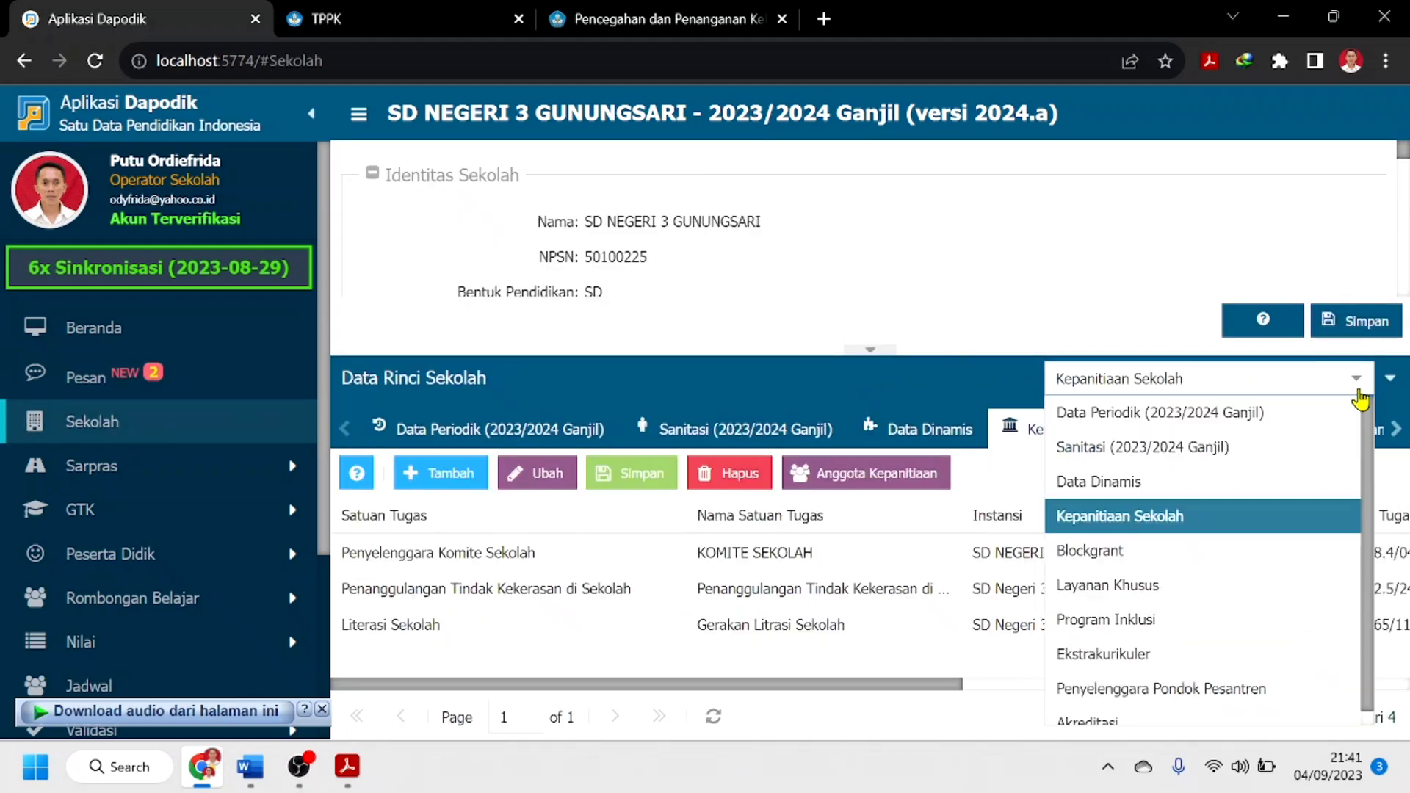
pyautogui.click(1202, 526)
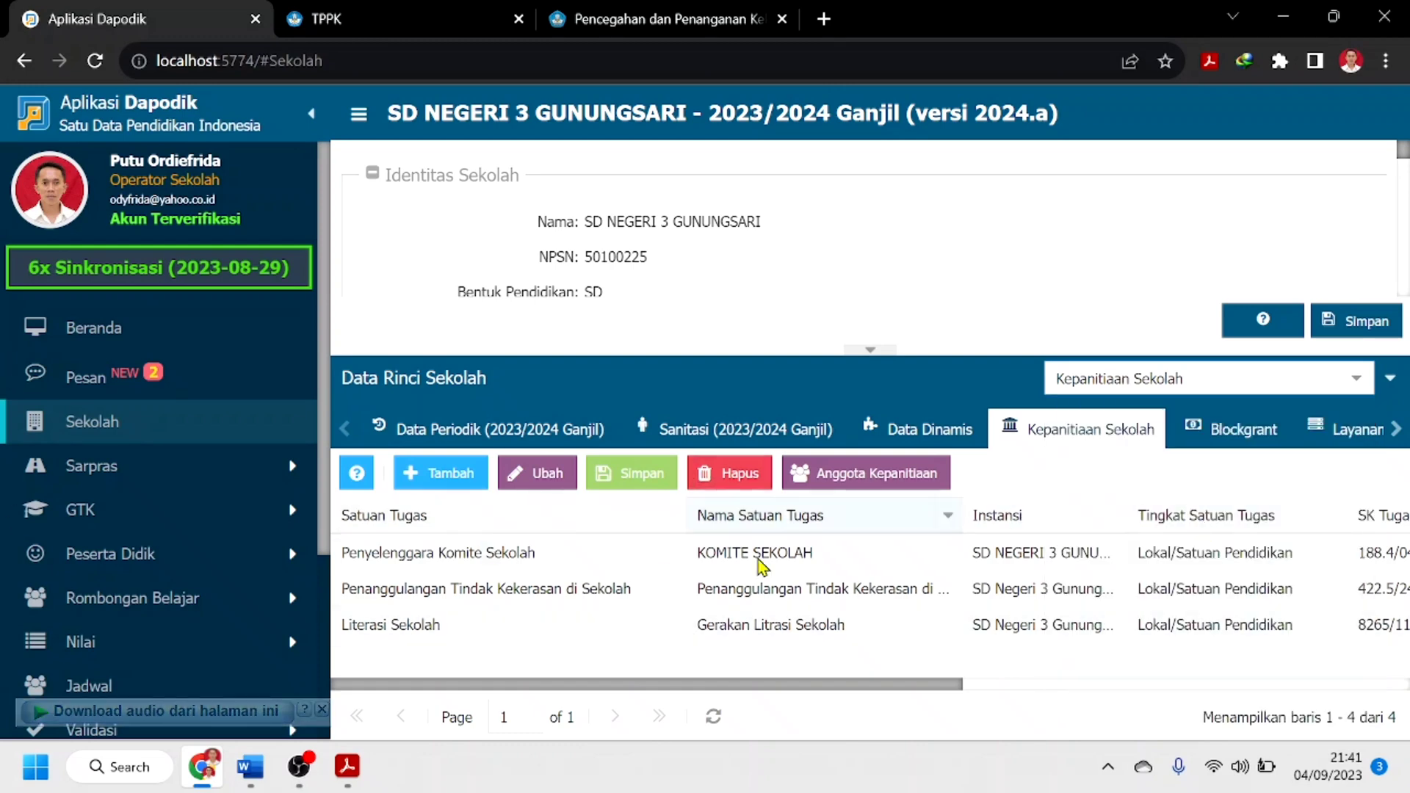
# Step: Add a committee entry with Satuan Tugas and Nama Satuan Tugas both set to "Tim Pencegahan dan Penanganan Kekerasan (TPPK)"
pyautogui.click(446, 479)
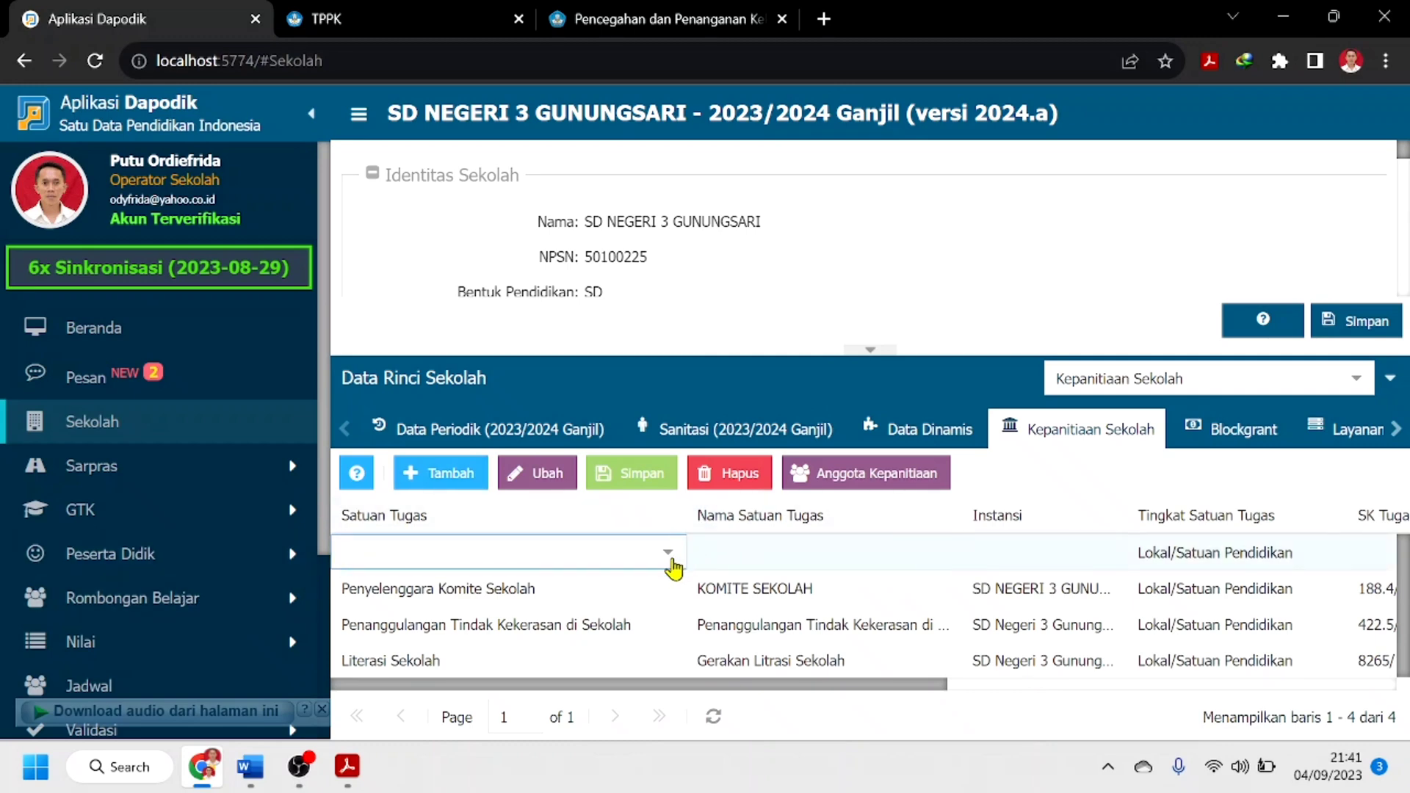
pyautogui.click(669, 558)
pyautogui.scroll(-3, 681, 337)
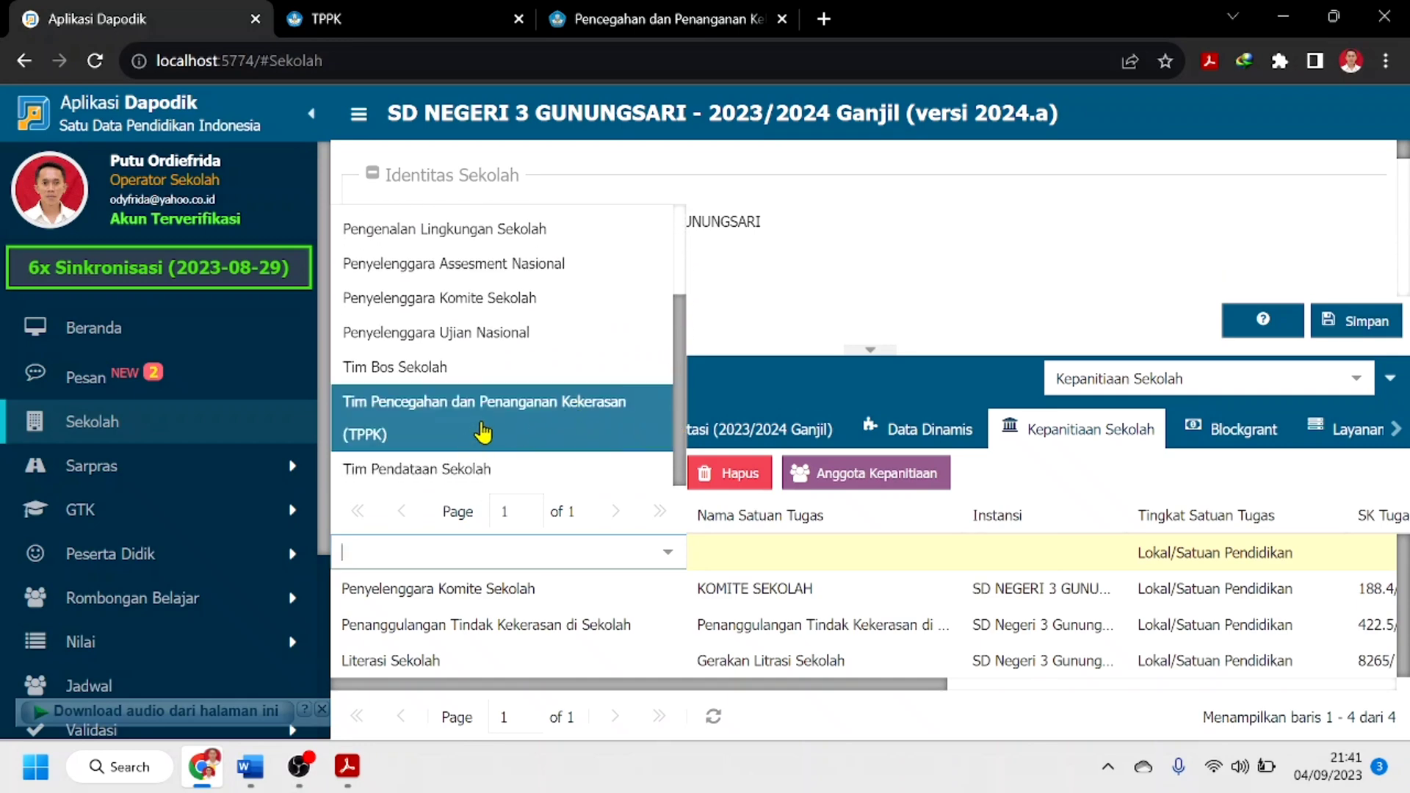
pyautogui.click(482, 433)
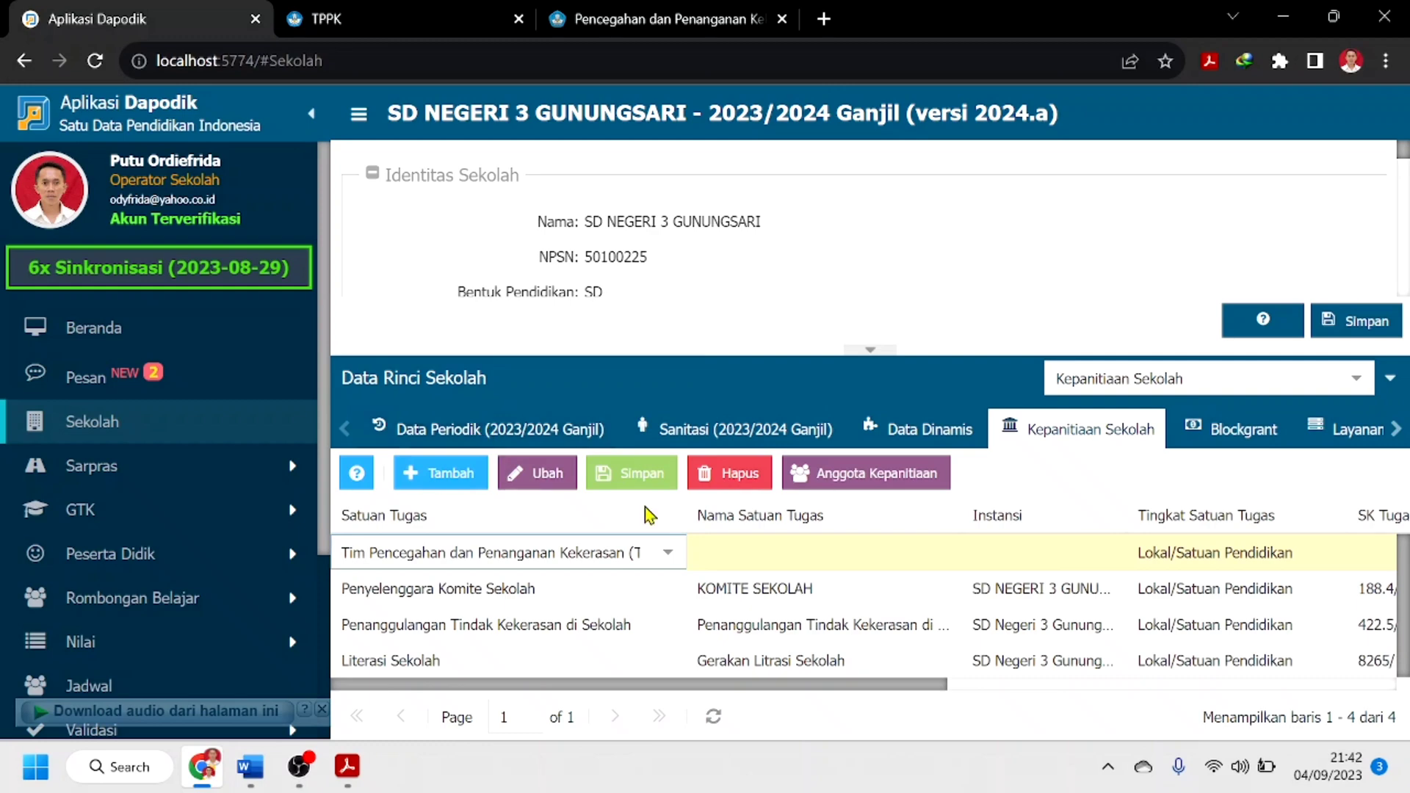
pyautogui.click(819, 564)
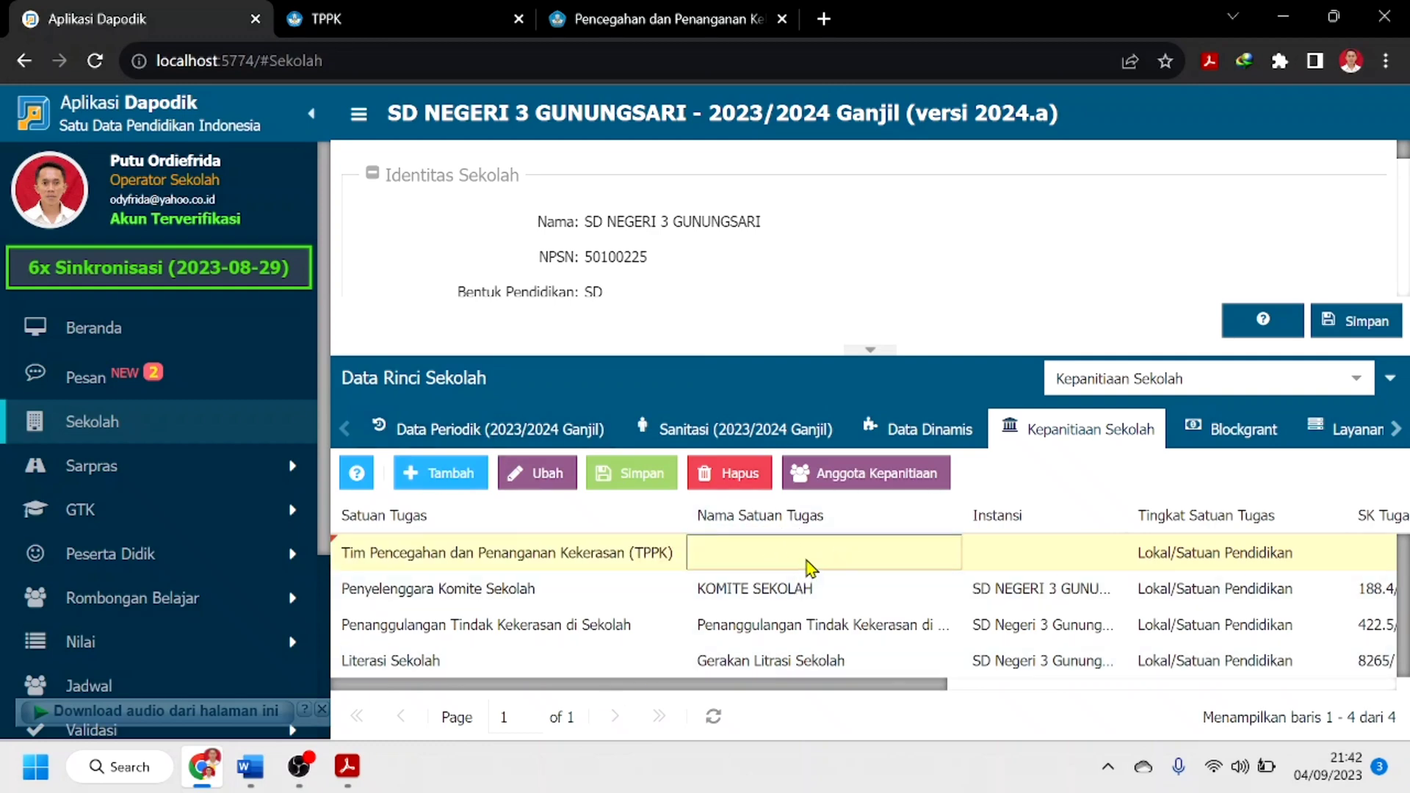
pyautogui.write('Tim Pencegahan dan Penanganan Kekerasan (TPPK)')
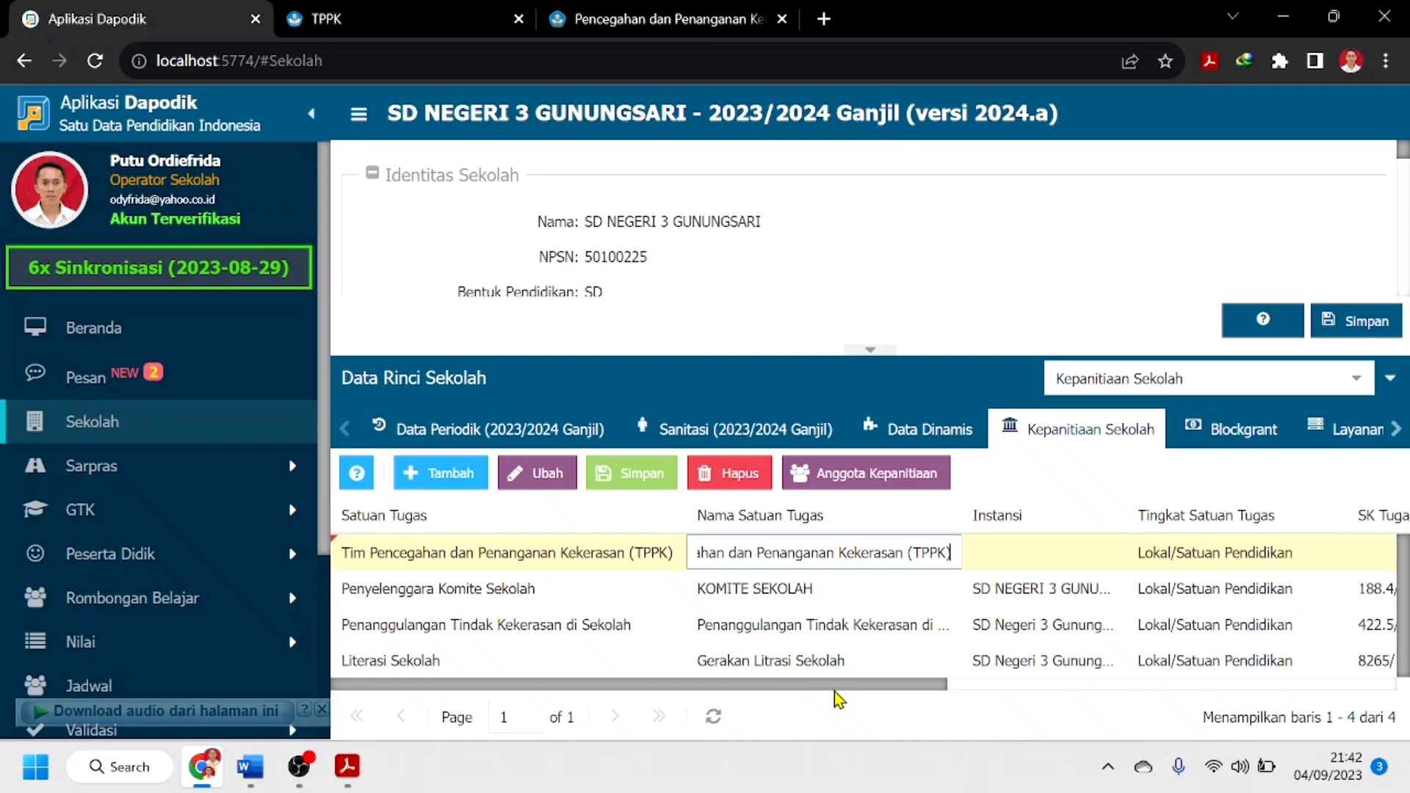
# Step: Set the Instansi of the new TPPK entry to "SD Negeri 3 Gunungsari"
pyautogui.moveTo(835, 687); pyautogui.dragTo(948, 690)
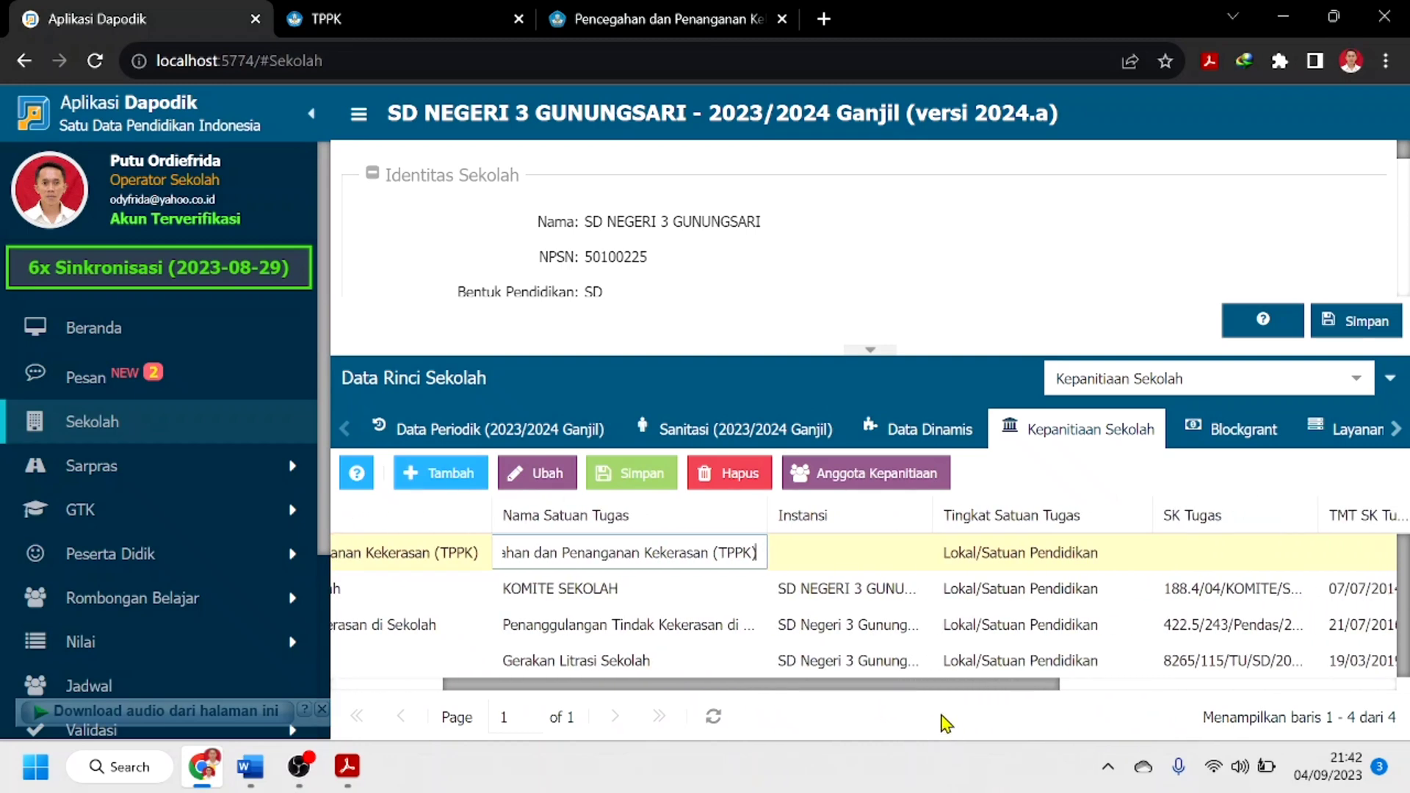
pyautogui.click(870, 569)
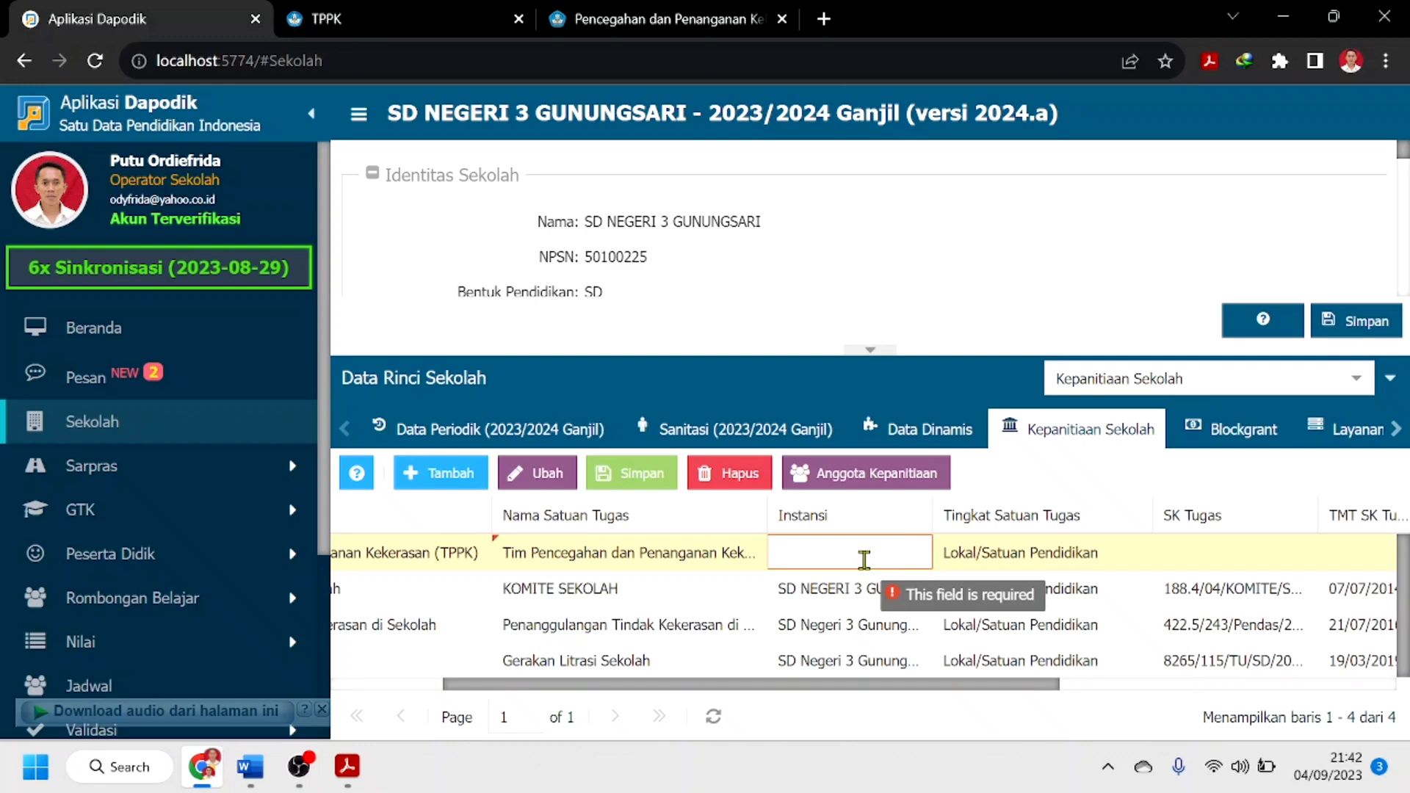
pyautogui.write('SD Negeri 3 Gunu')
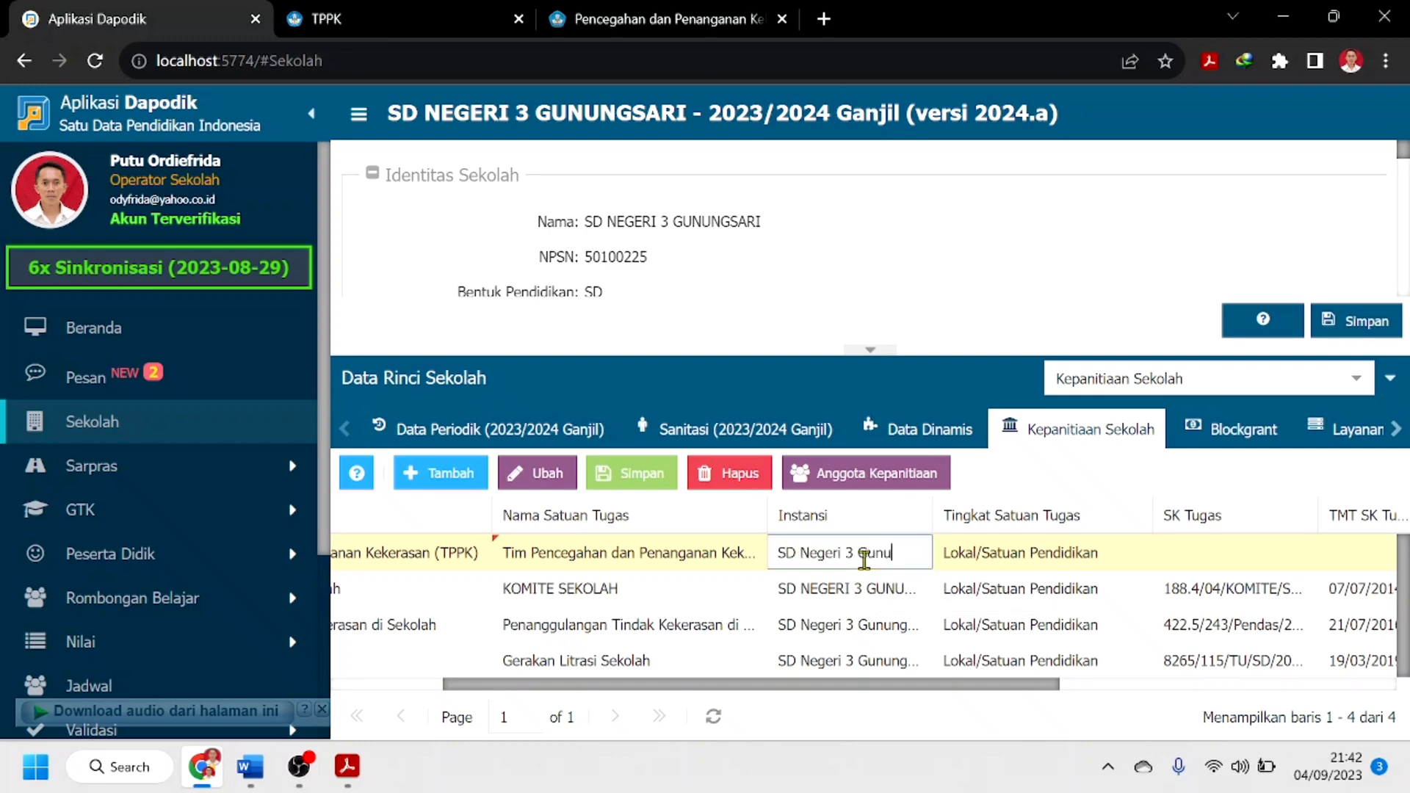
pyautogui.write('ngsari')
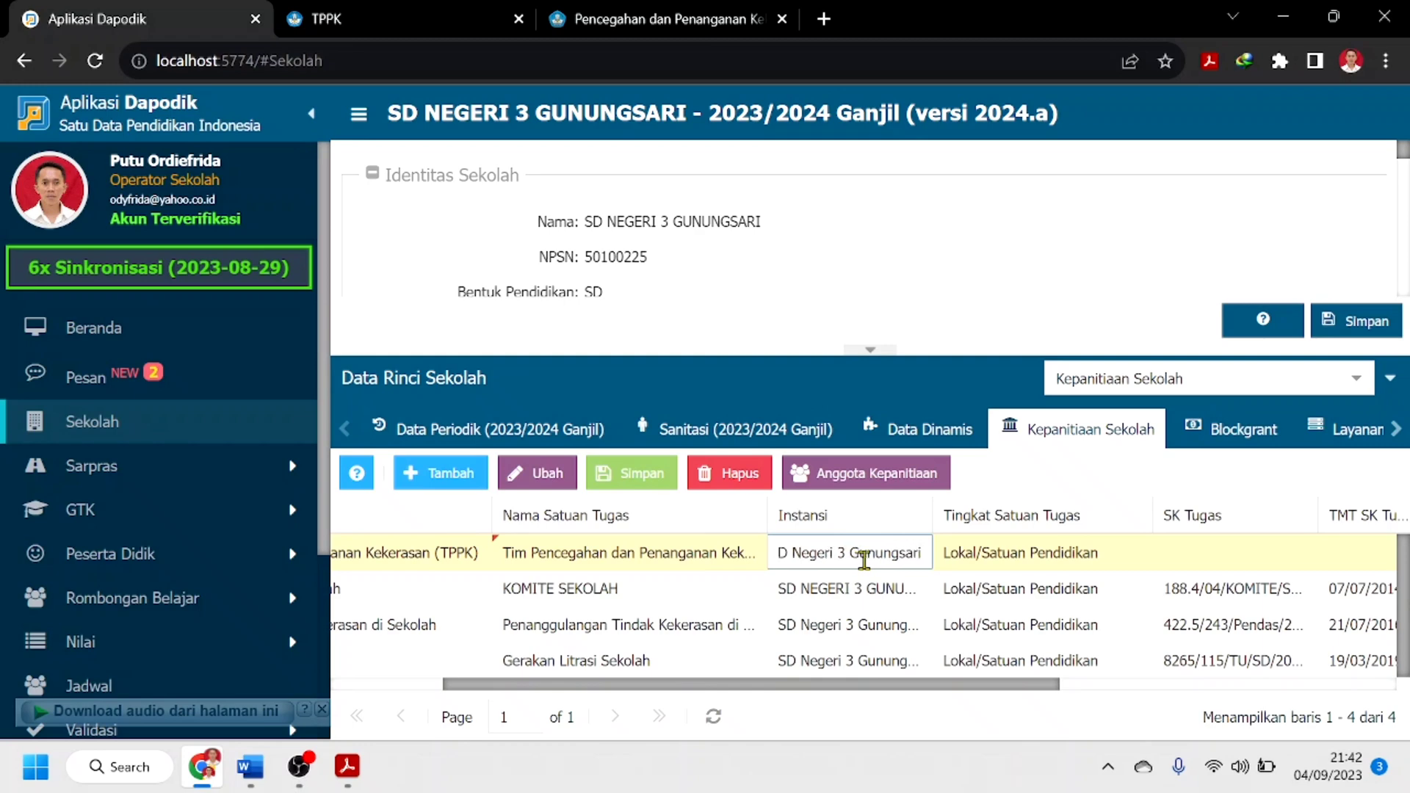
# Step: Enter "sdegghh" as the TPPK entry's SK Tugas and set its TMT SK Tugas date to 04/09/2023
pyautogui.moveTo(956, 686); pyautogui.dragTo(1088, 712)
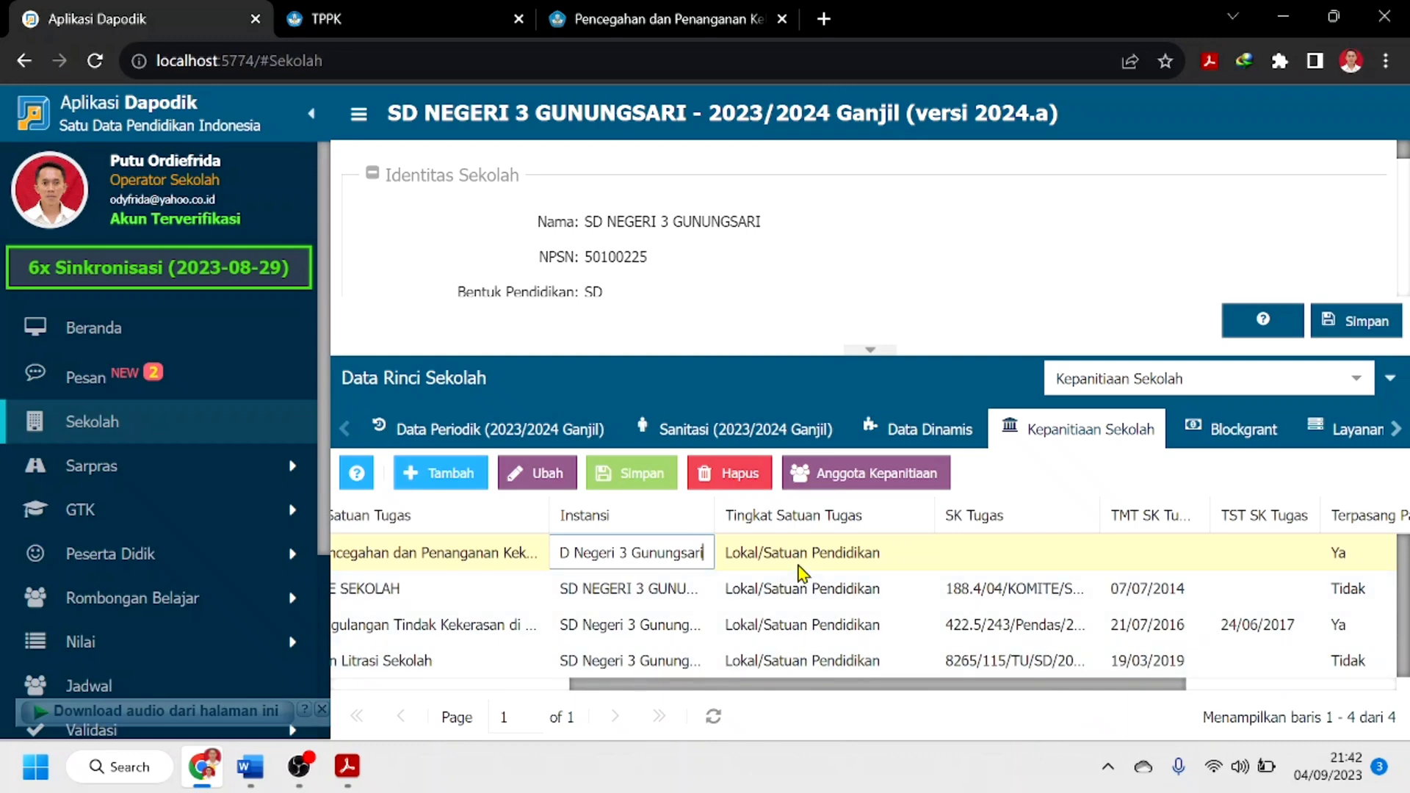
pyautogui.moveTo(1012, 682); pyautogui.dragTo(1079, 707)
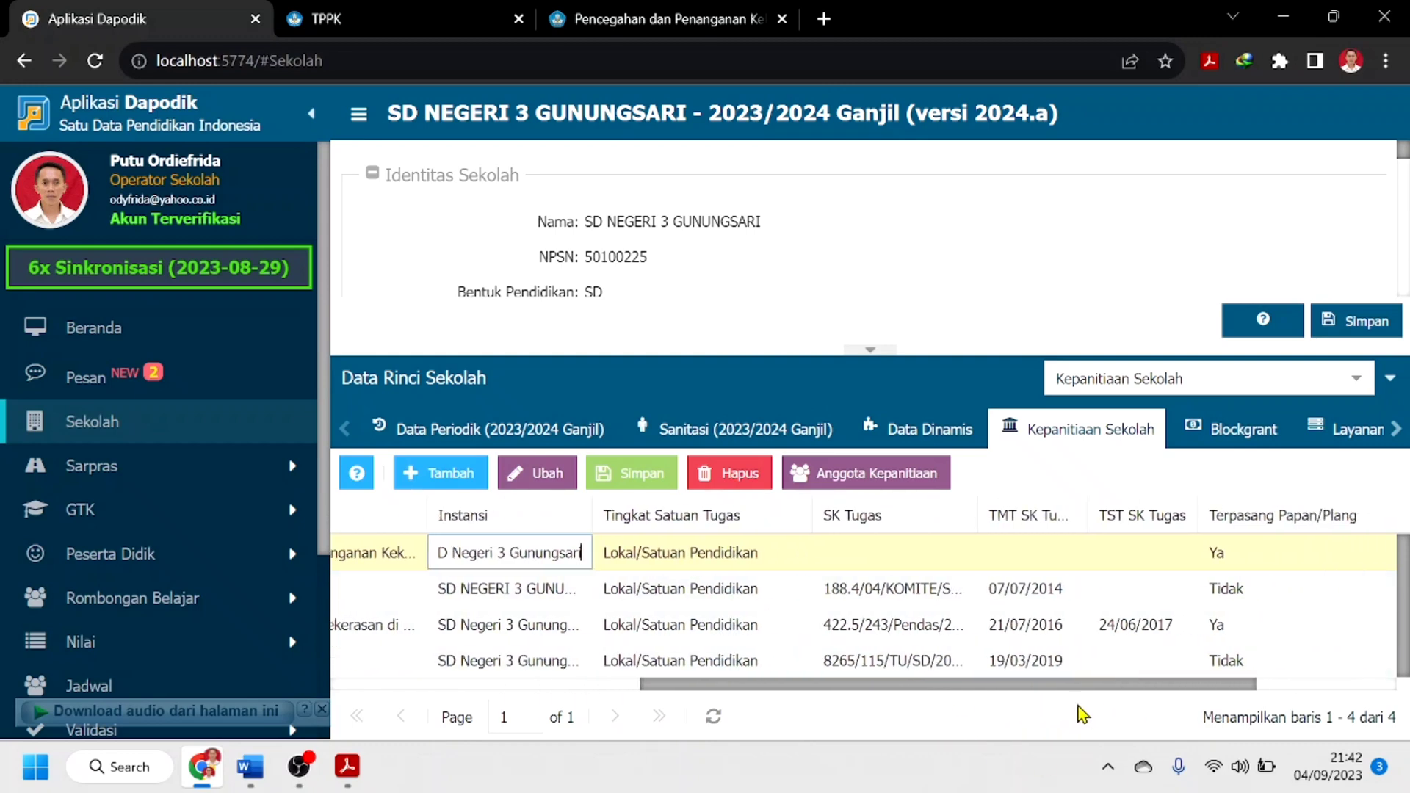
pyautogui.click(865, 558)
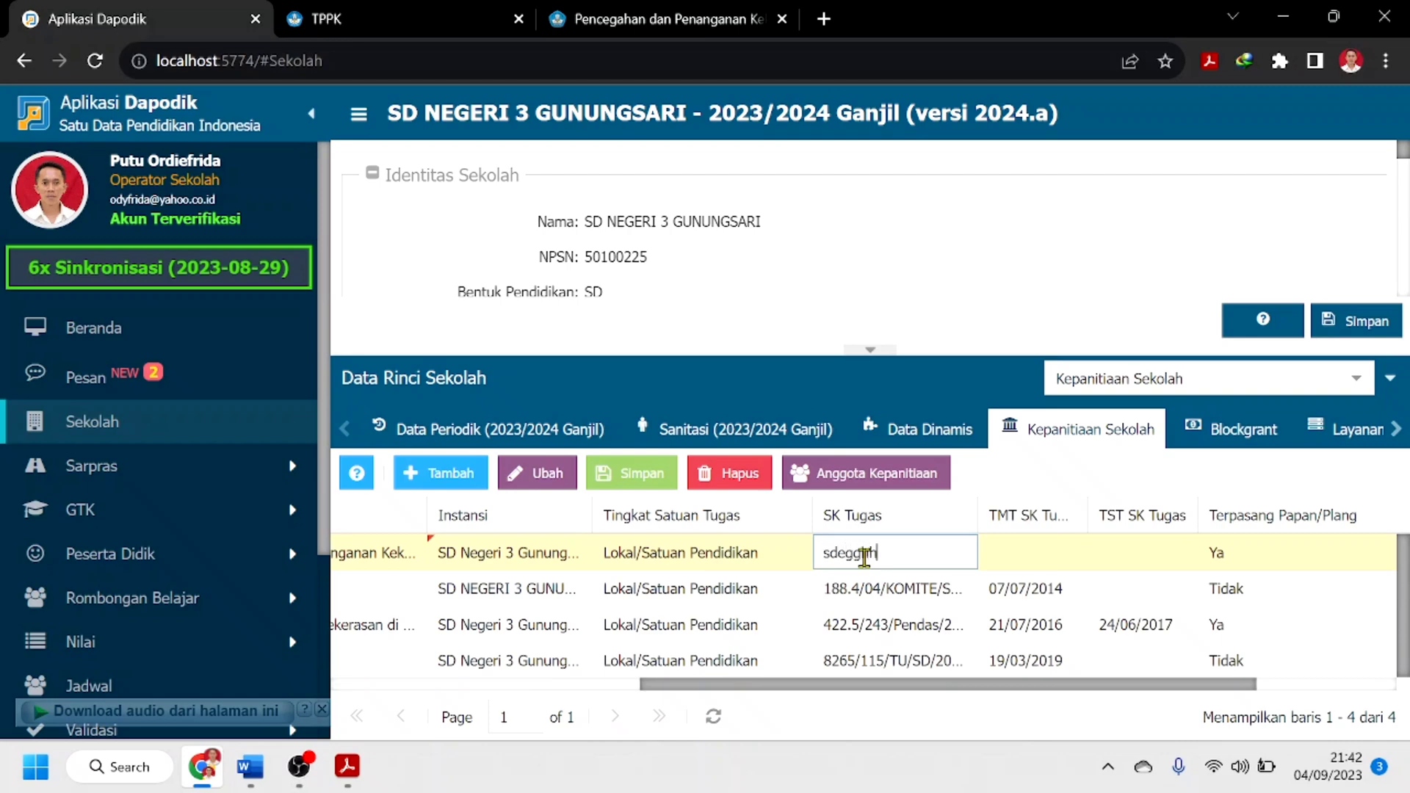
pyautogui.click(1043, 562)
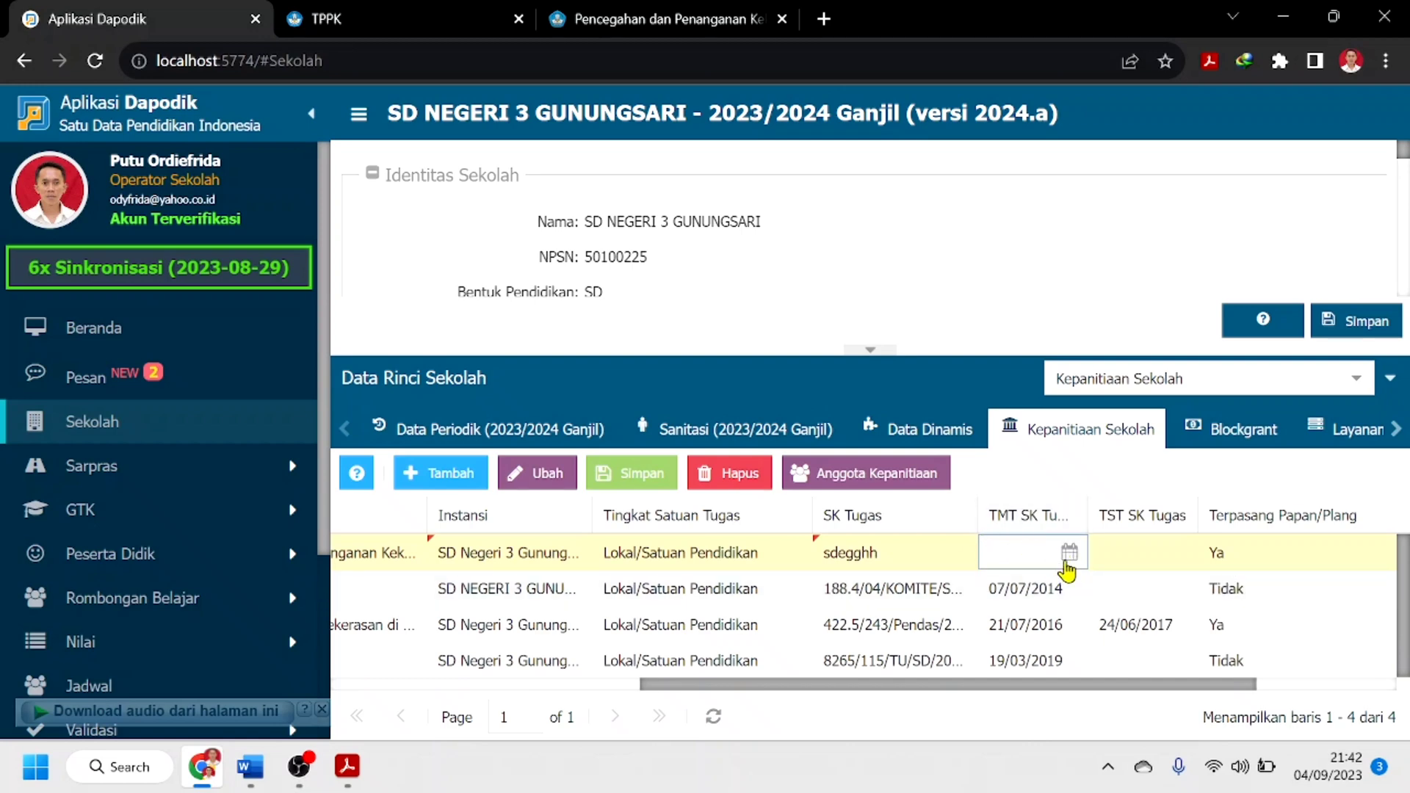
pyautogui.click(1069, 553)
pyautogui.click(1052, 309)
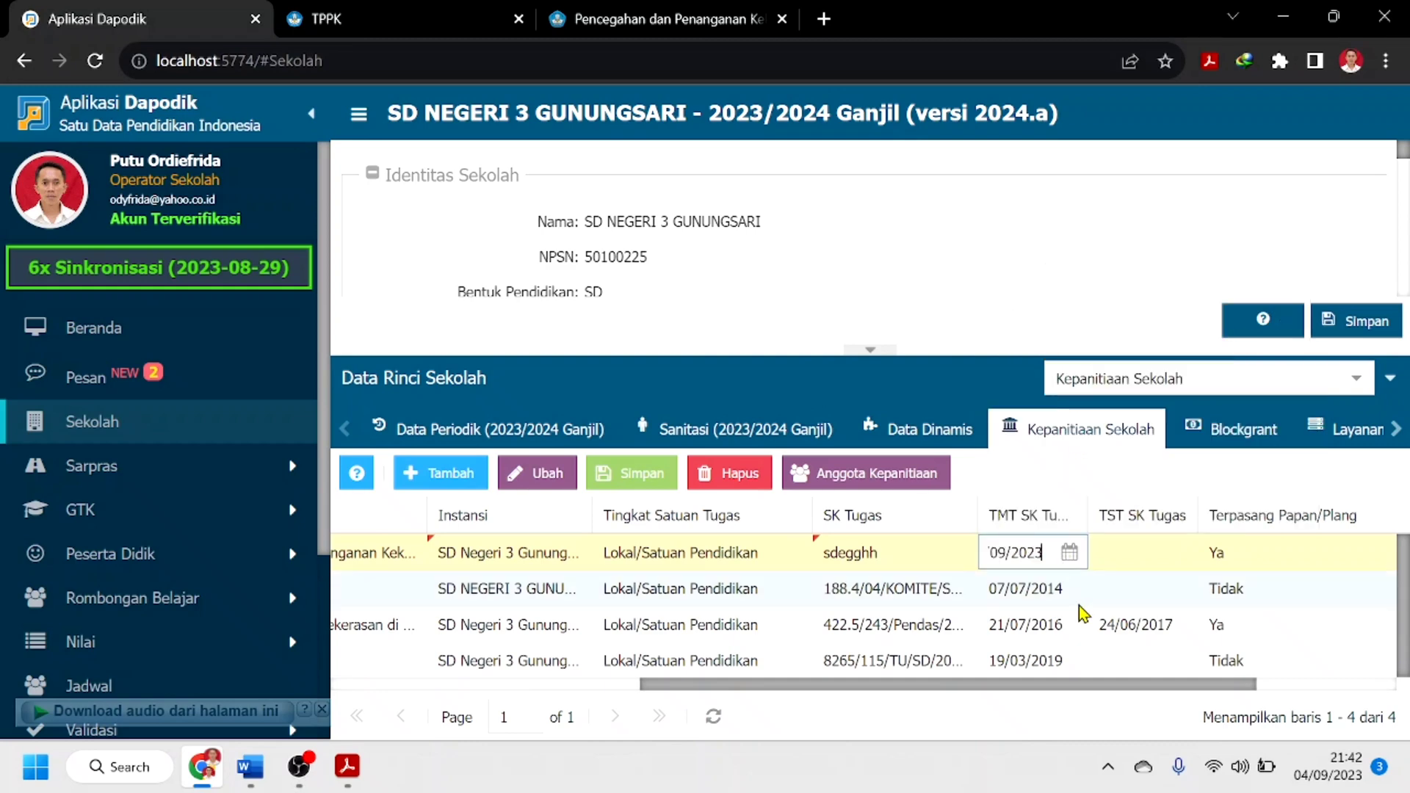
pyautogui.press('Tab')
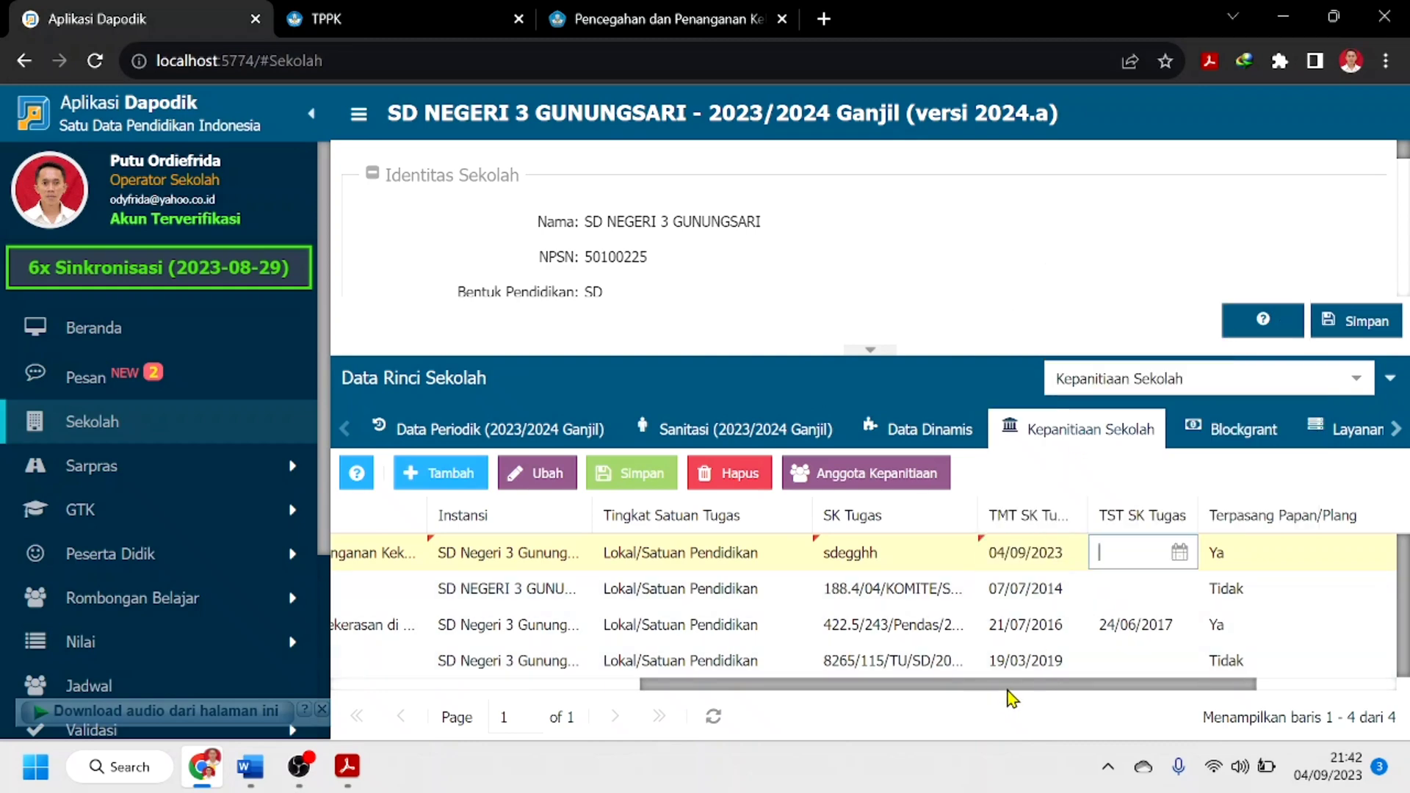
# Step: Check the TPPK reporting guide in Adobe Acrobat Reader for how to fill the remaining committee columns, and return to Dapodik in Chrome
pyautogui.moveTo(1012, 691); pyautogui.dragTo(1132, 709)
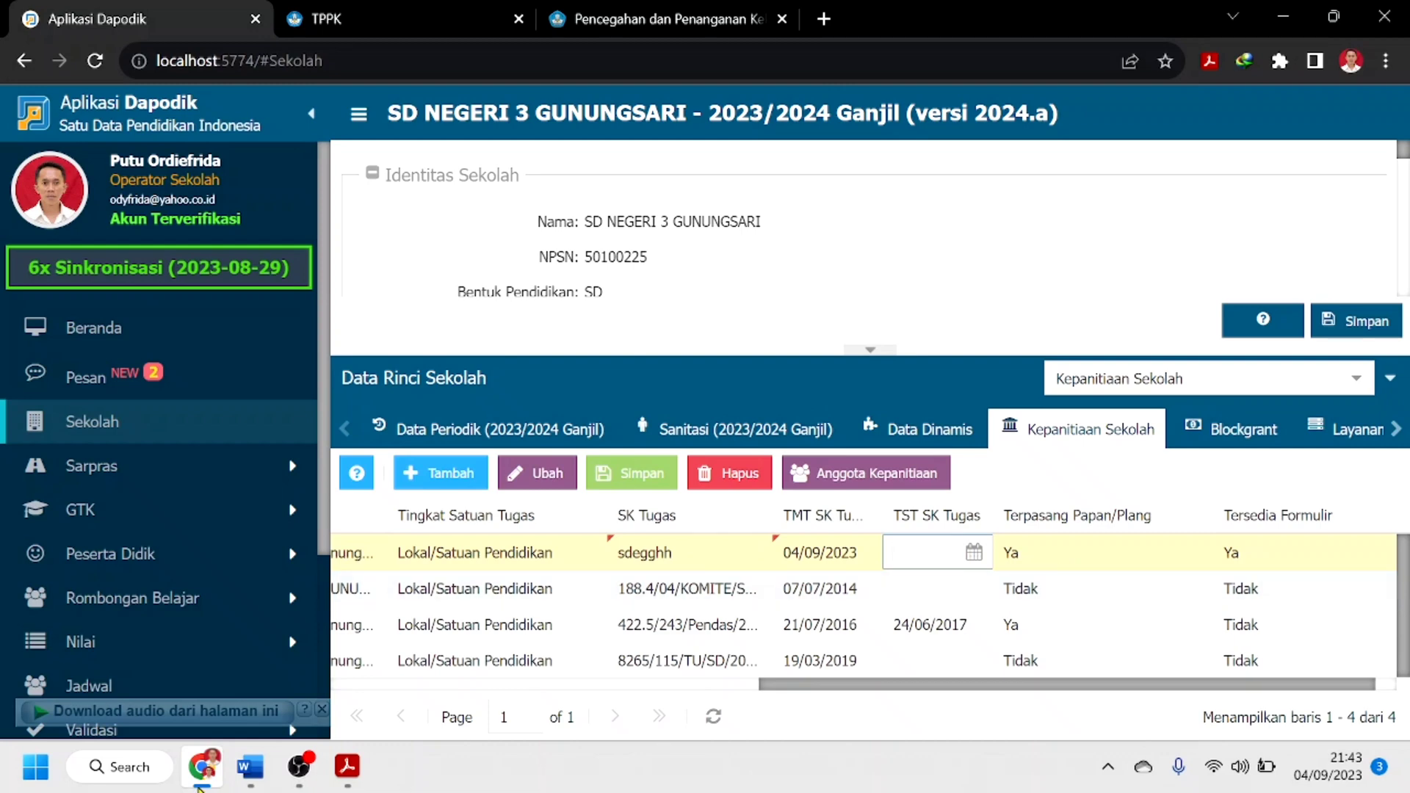
pyautogui.click(350, 773)
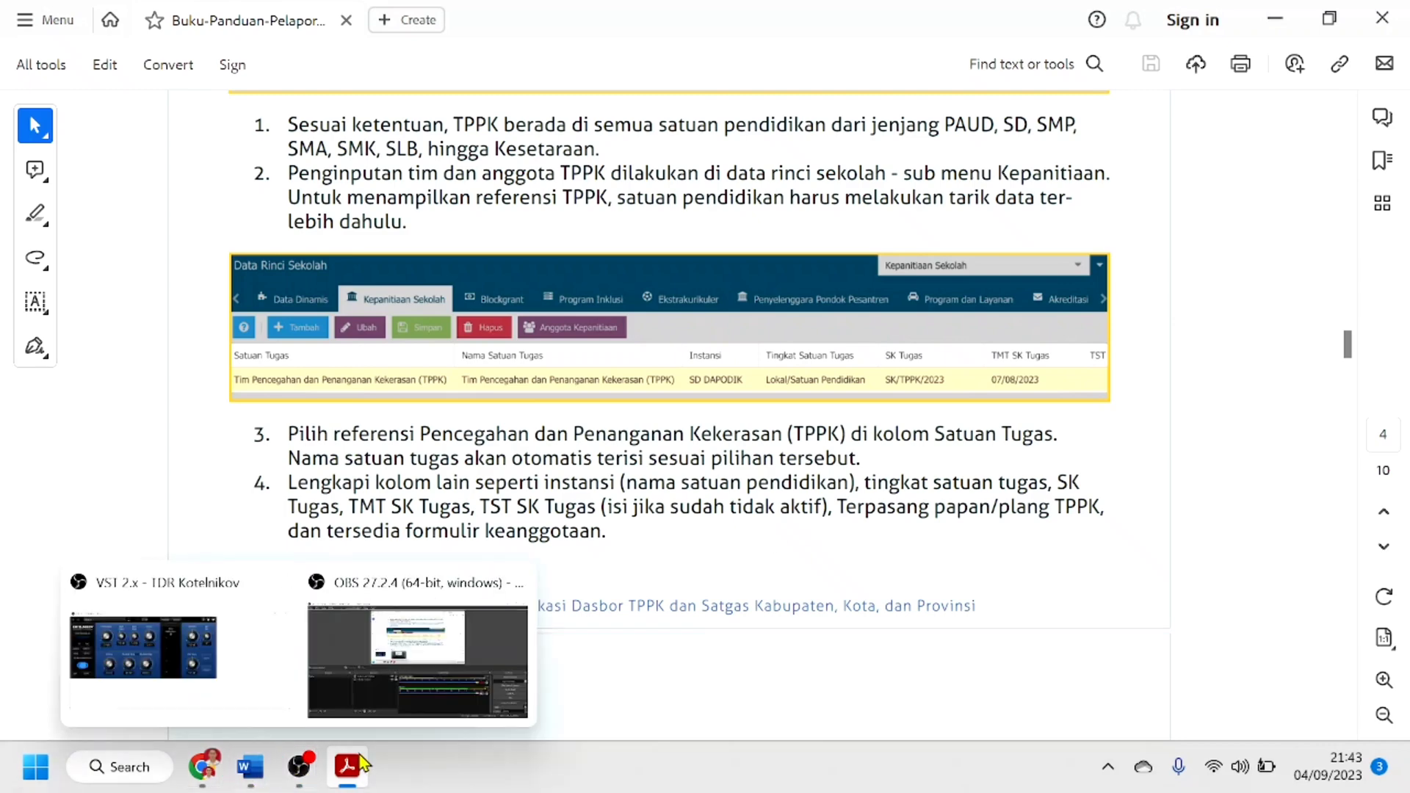
pyautogui.moveTo(347, 773)
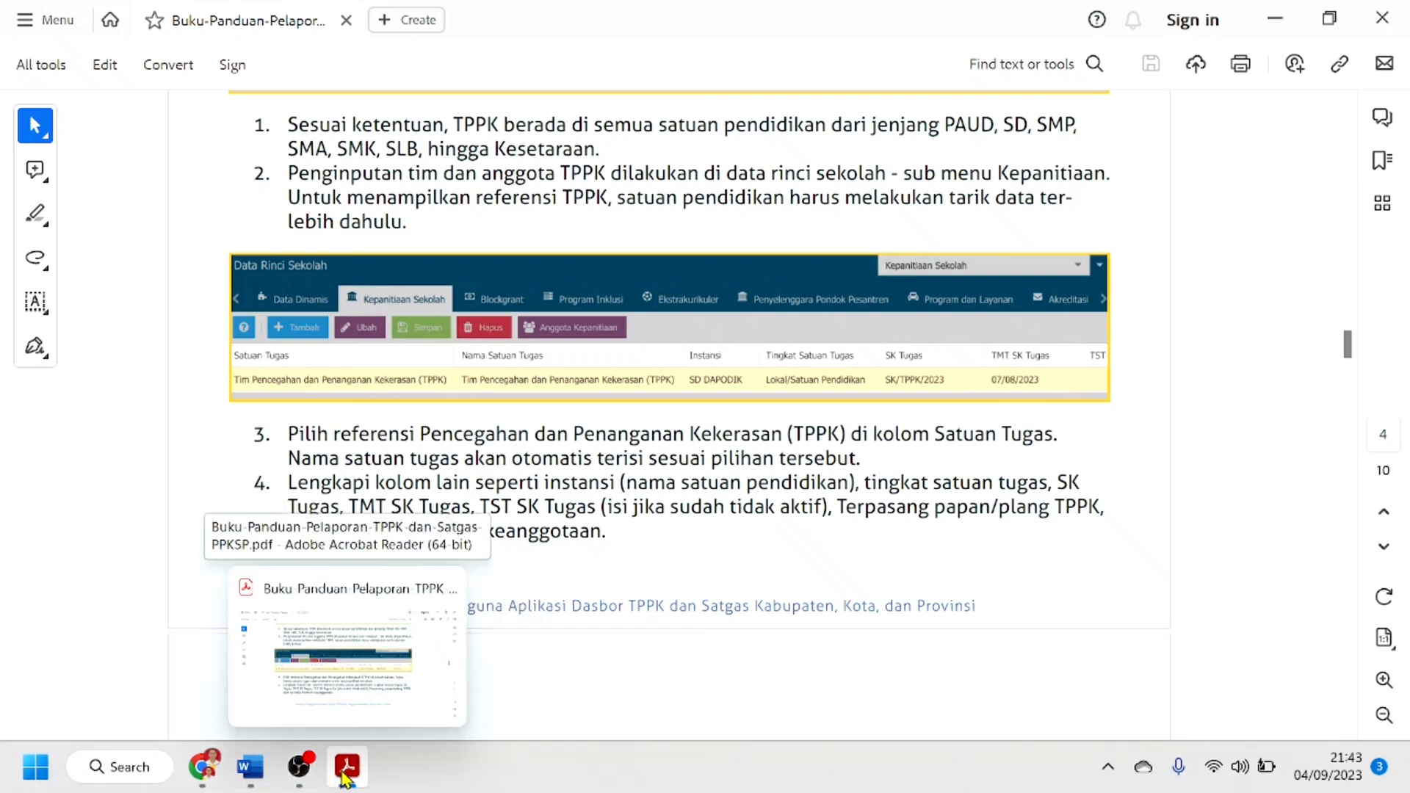
pyautogui.click(215, 777)
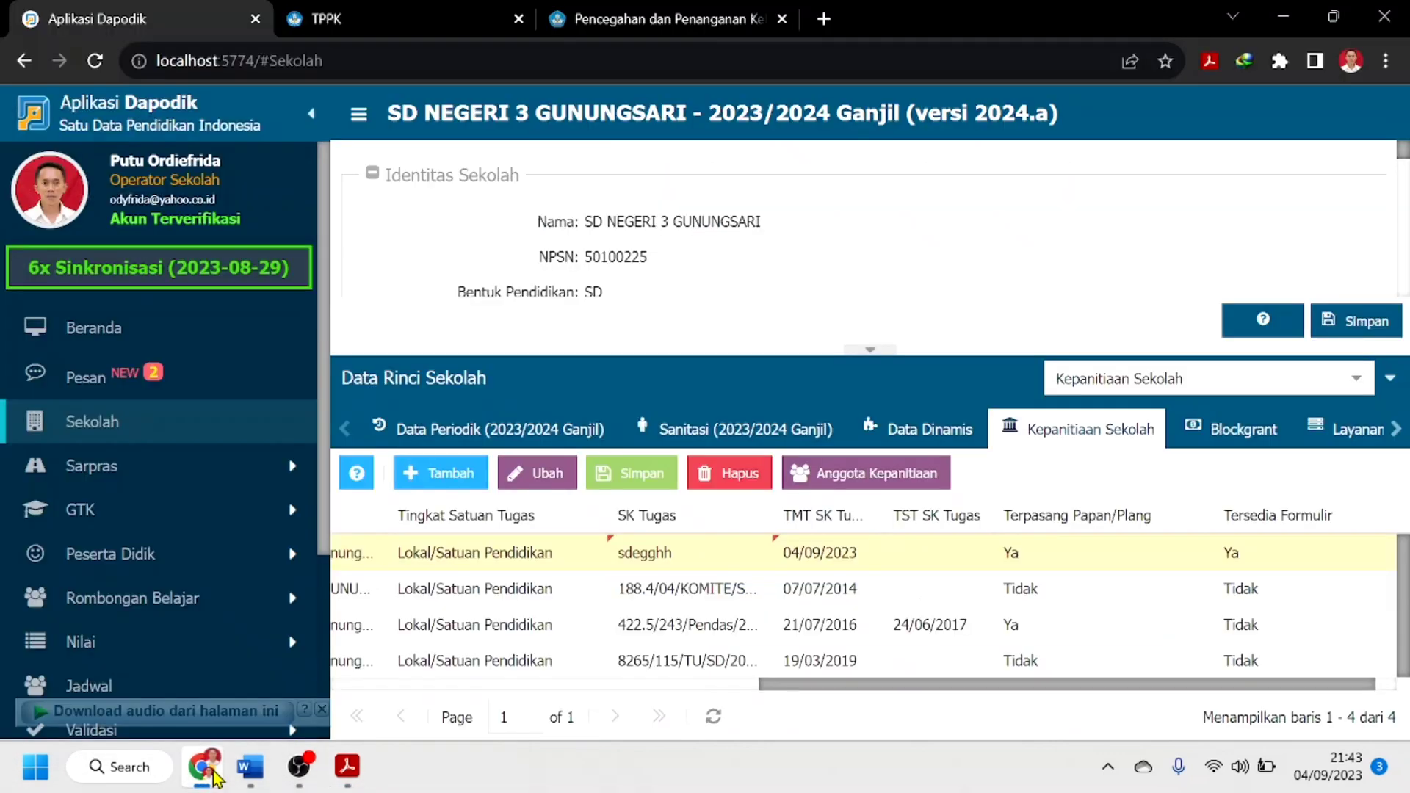
# Step: Leave TST SK Tugas empty and choose Ya for Terpasang Papan/Plang in the TPPK entry
pyautogui.moveTo(1028, 687); pyautogui.dragTo(1062, 701)
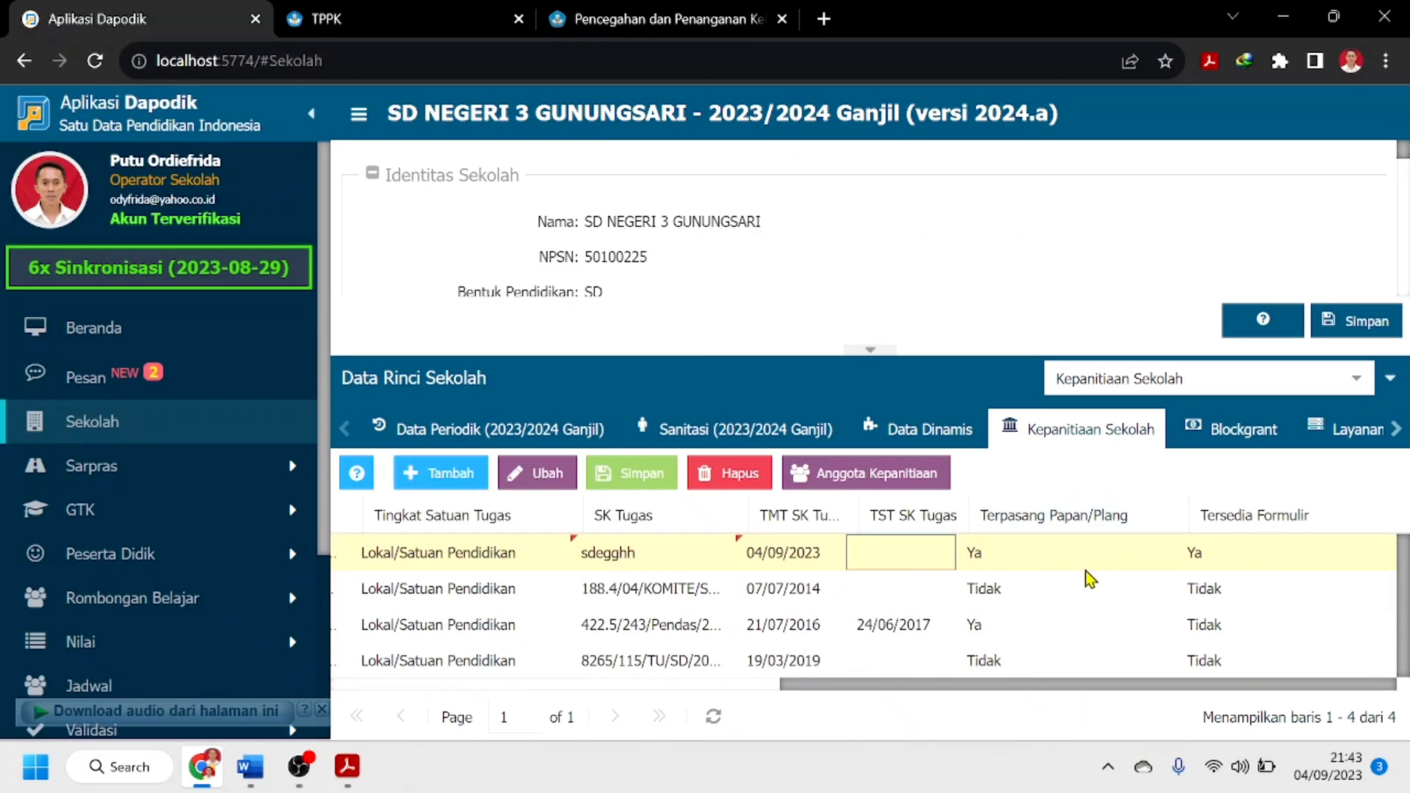
pyautogui.click(1022, 559)
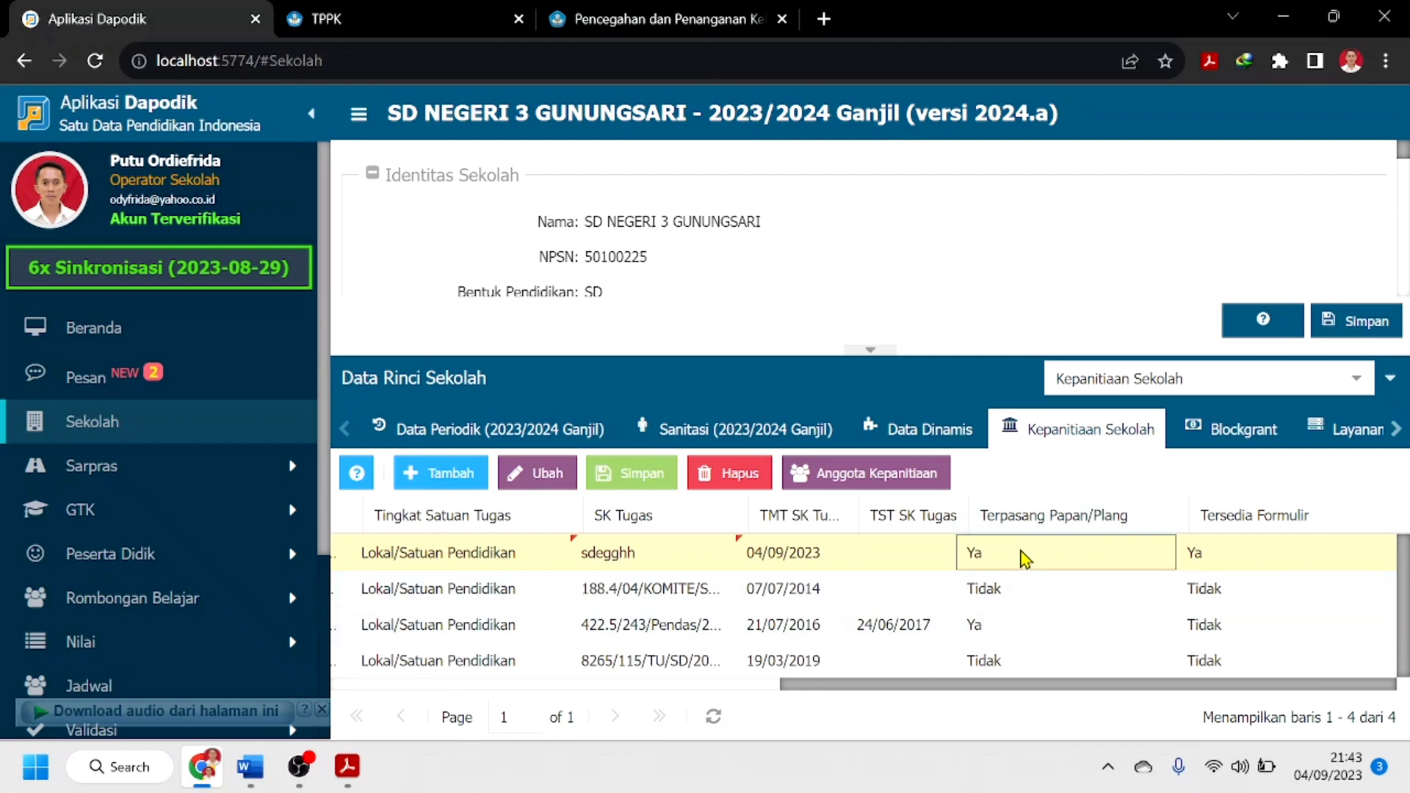
pyautogui.click(1022, 562)
pyautogui.click(1158, 567)
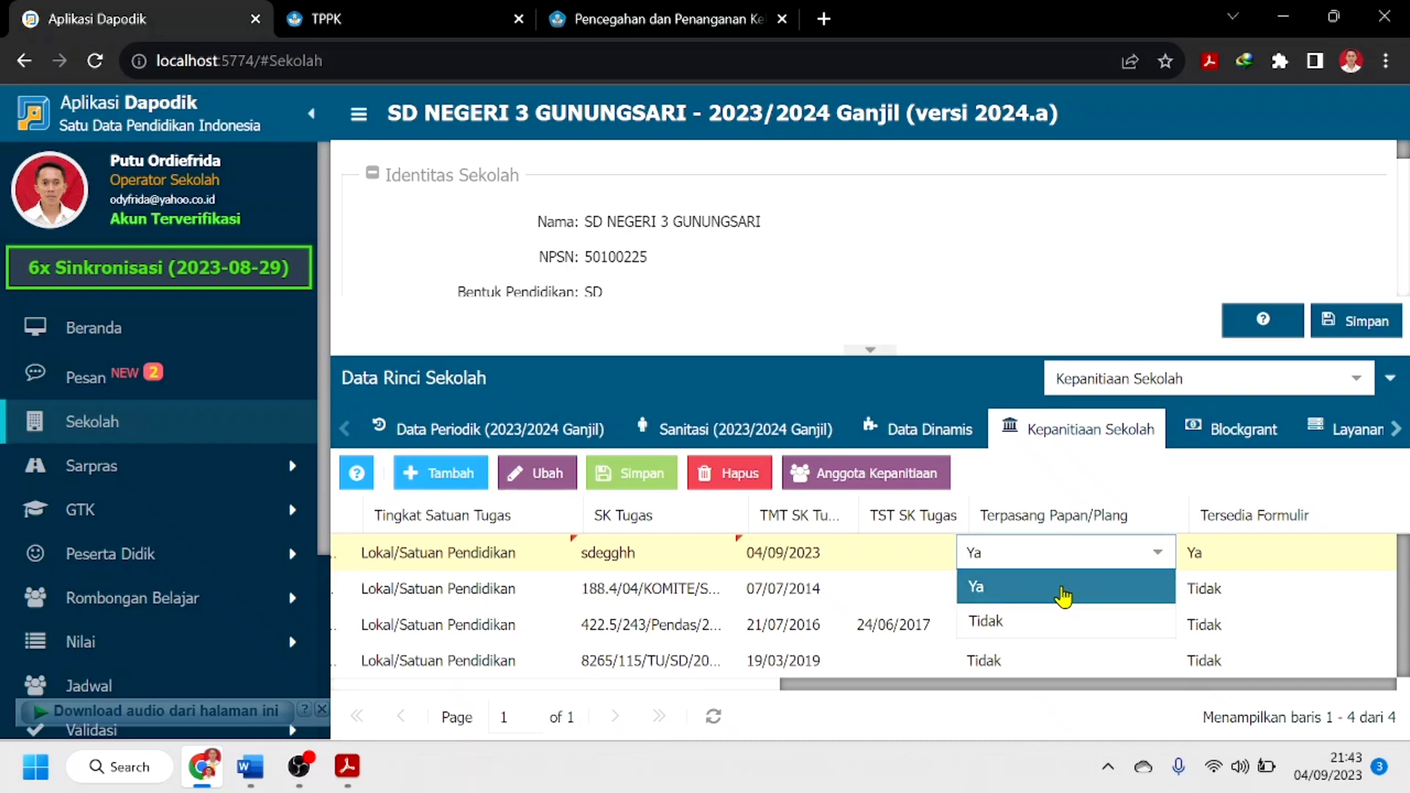
pyautogui.click(1063, 597)
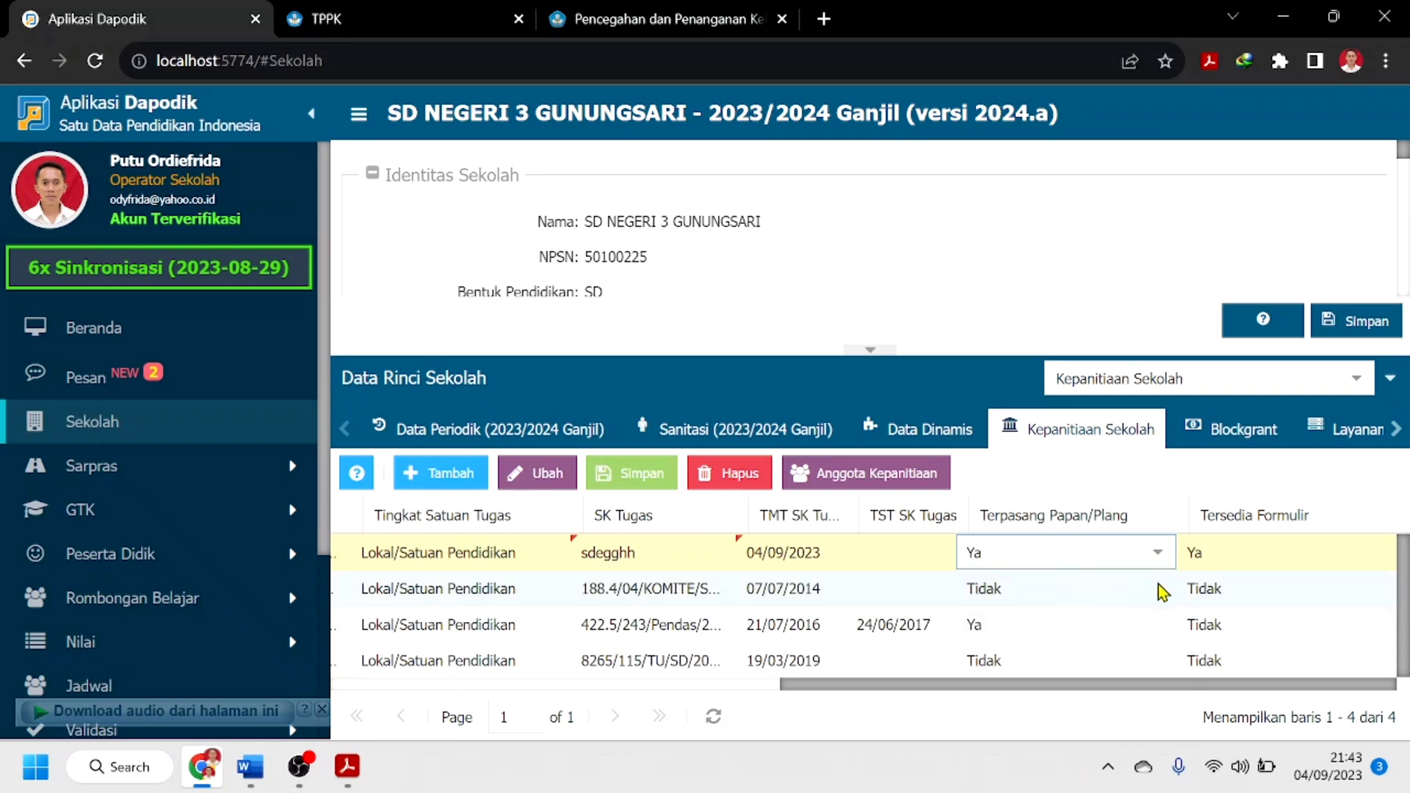
# Step: Choose Ya for Tersedia Formulir in the TPPK entry and save the committee data
pyautogui.click(1278, 569)
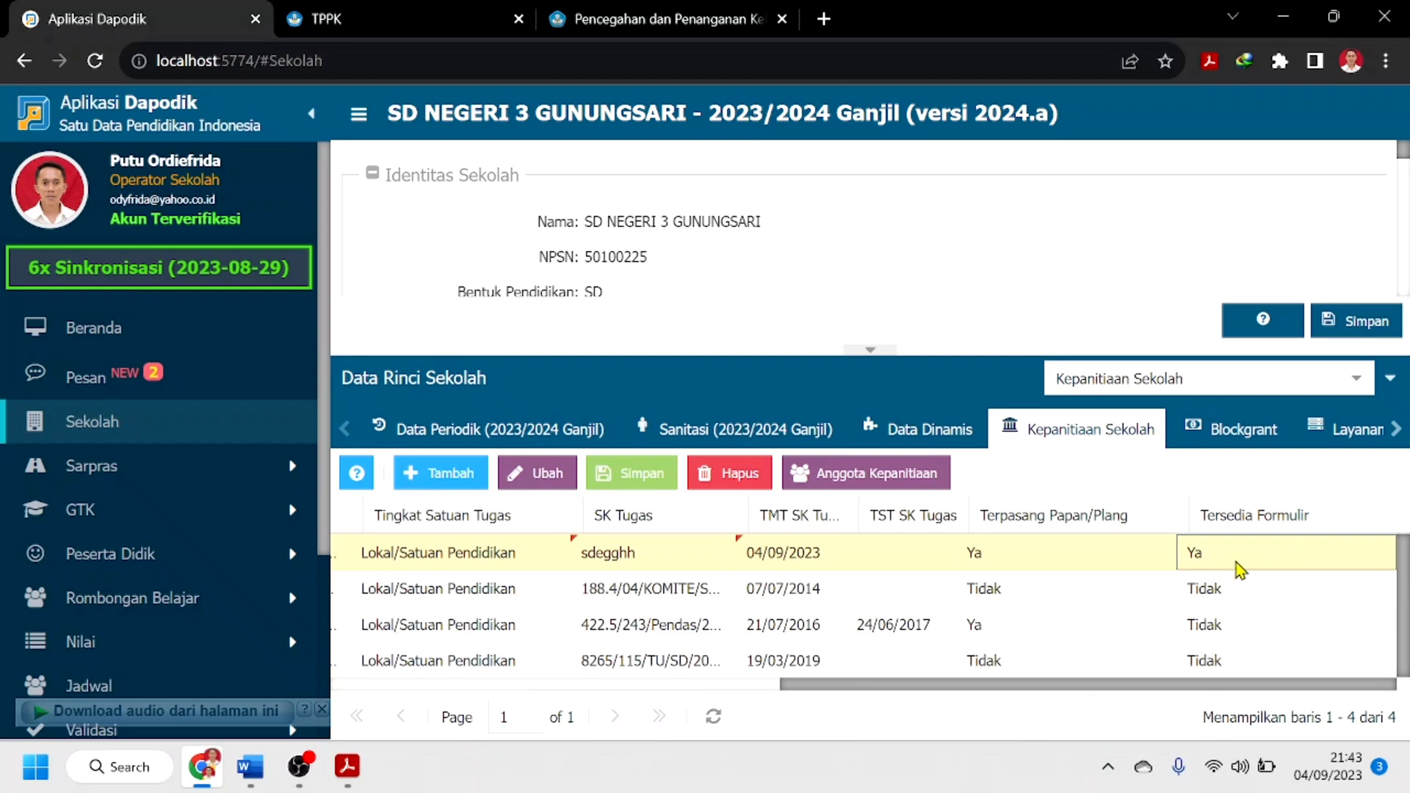
pyautogui.click(1247, 563)
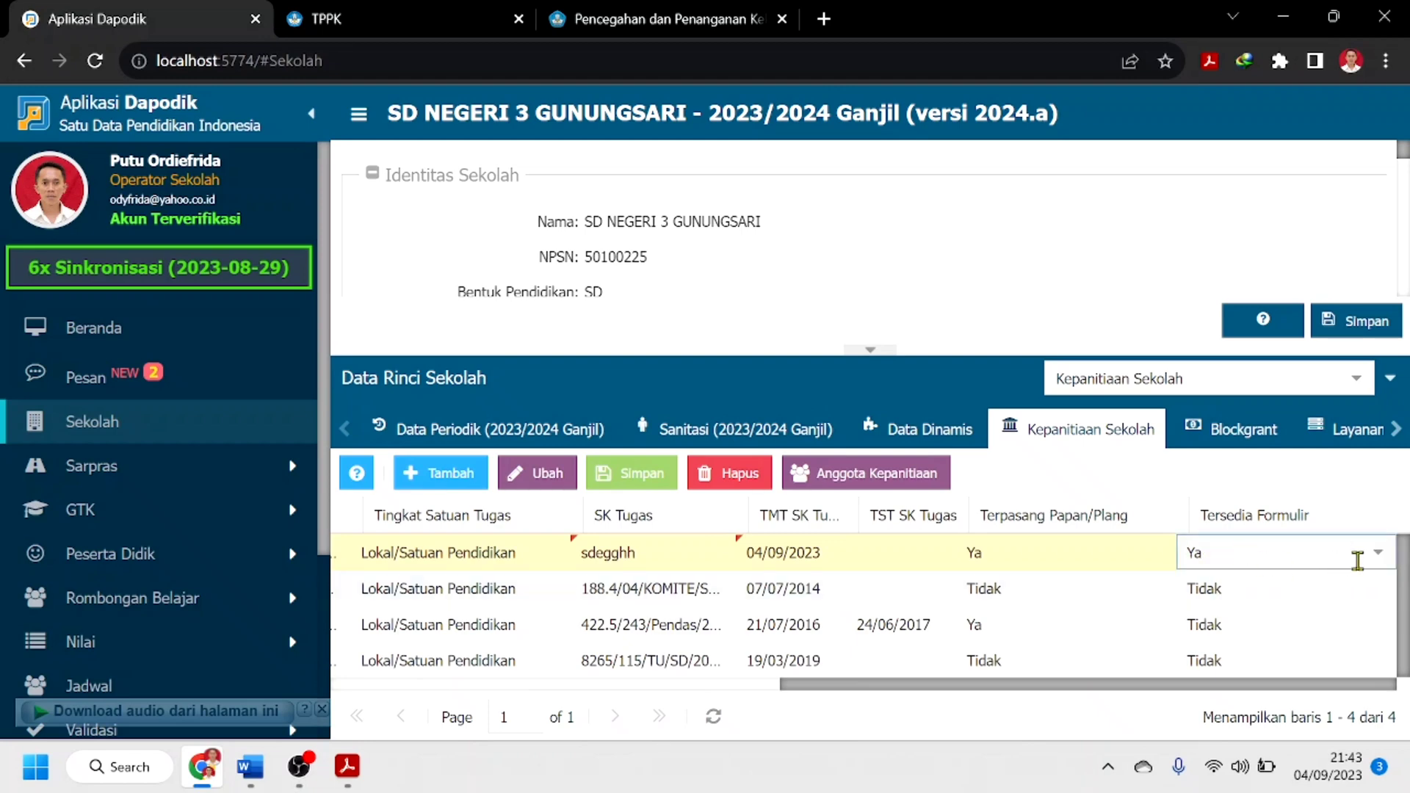
pyautogui.click(1376, 566)
pyautogui.click(1376, 617)
pyautogui.click(1114, 597)
pyautogui.moveTo(1082, 685); pyautogui.dragTo(617, 694)
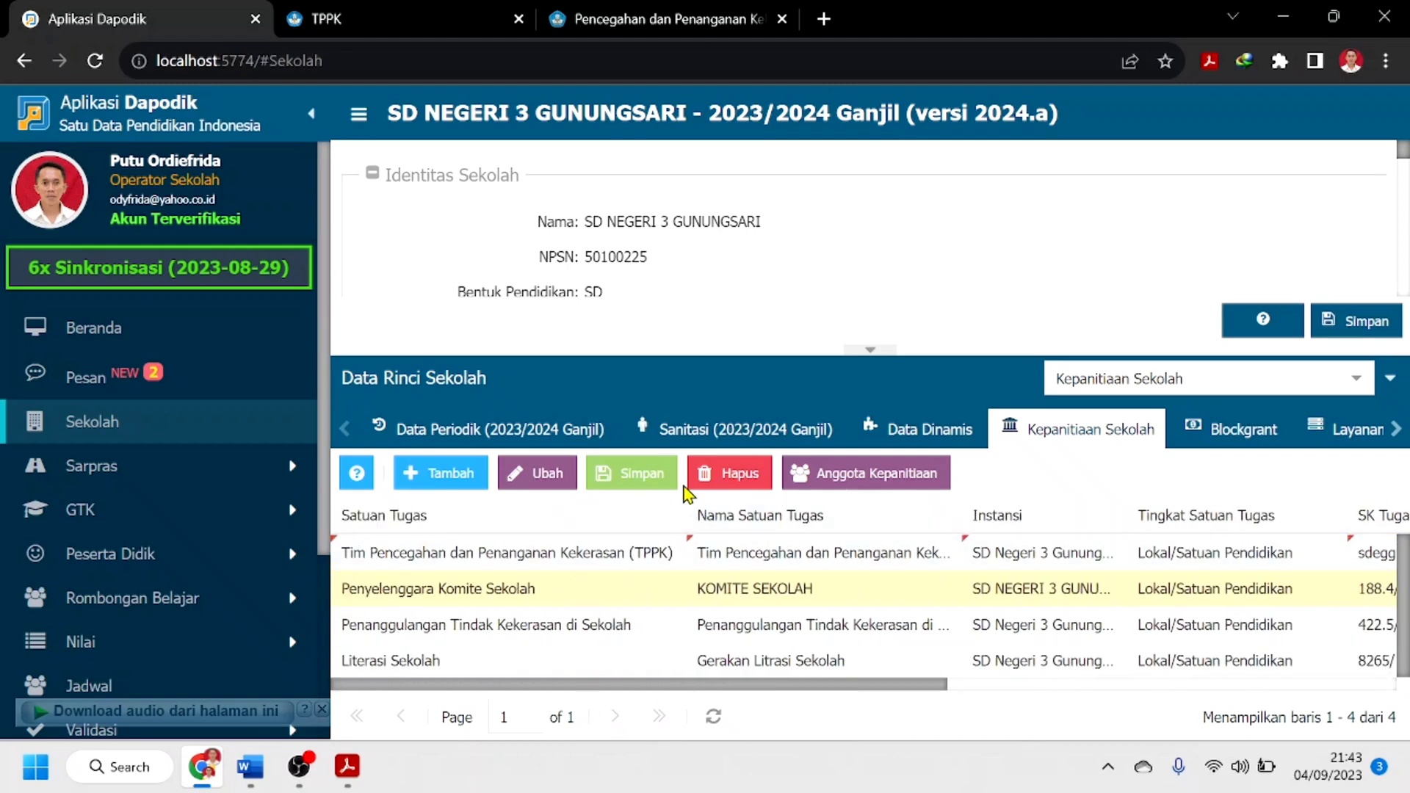
pyautogui.click(636, 474)
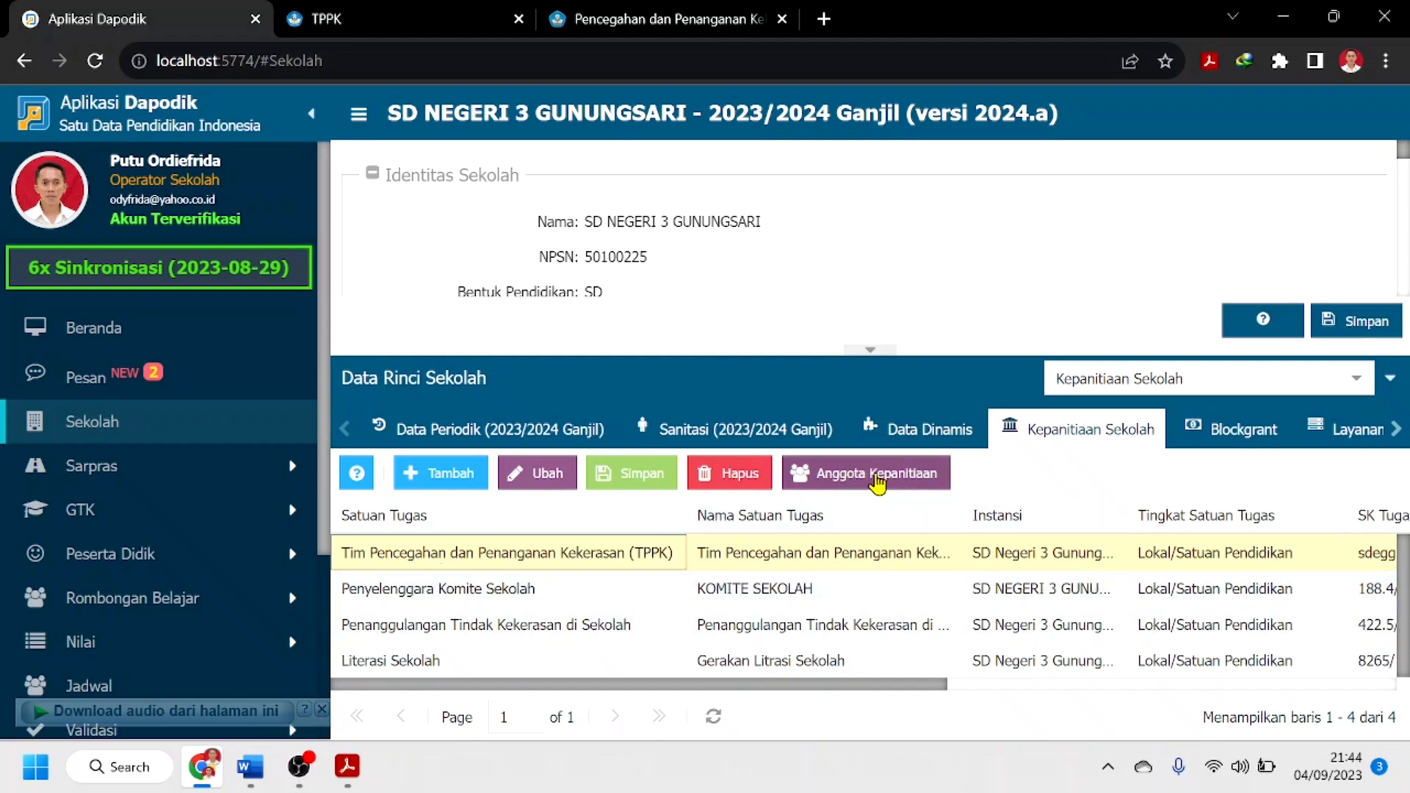
# Step: Open the TPPK committee's member list and add a member with Unsur Guru dan Tendik, choosing the first teacher offered
pyautogui.click(876, 480)
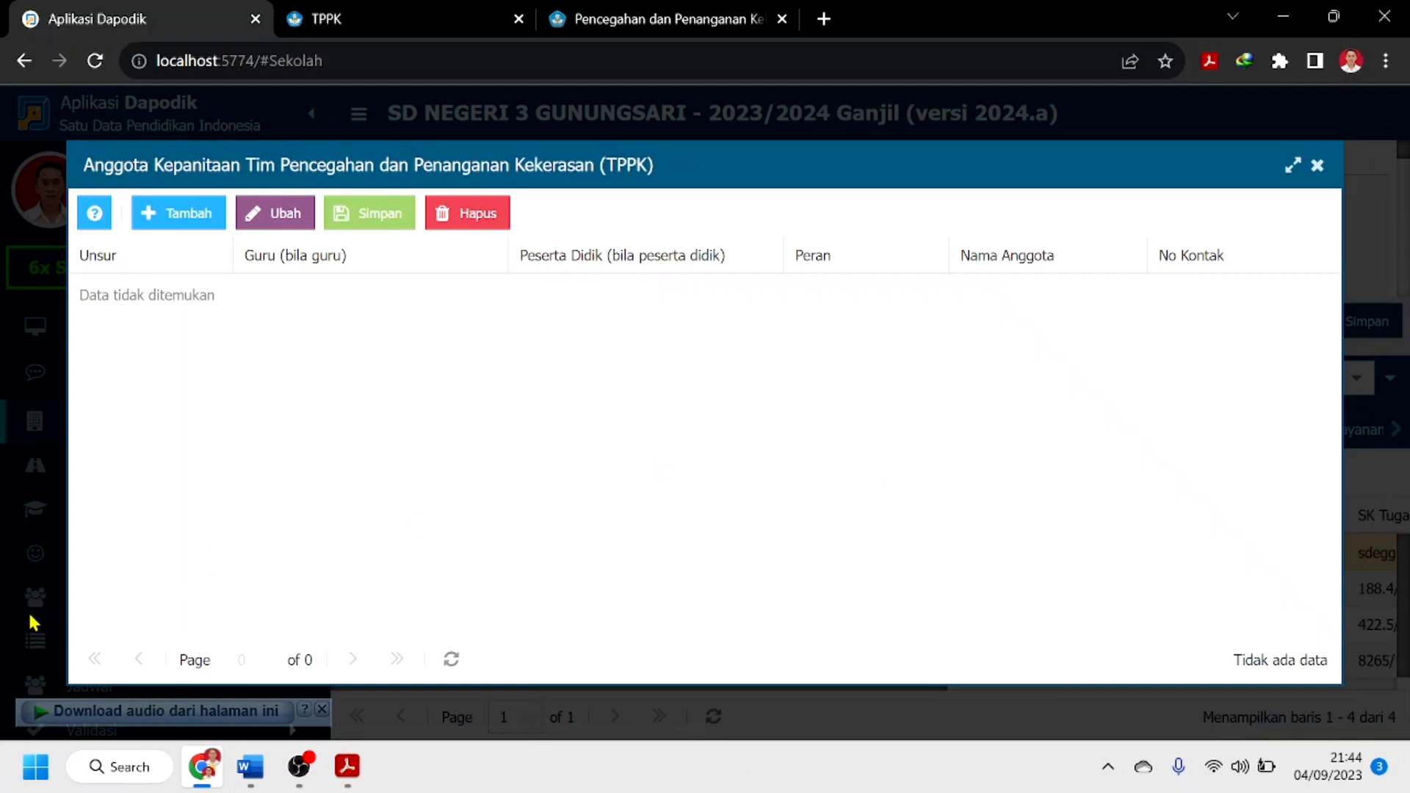
pyautogui.click(172, 219)
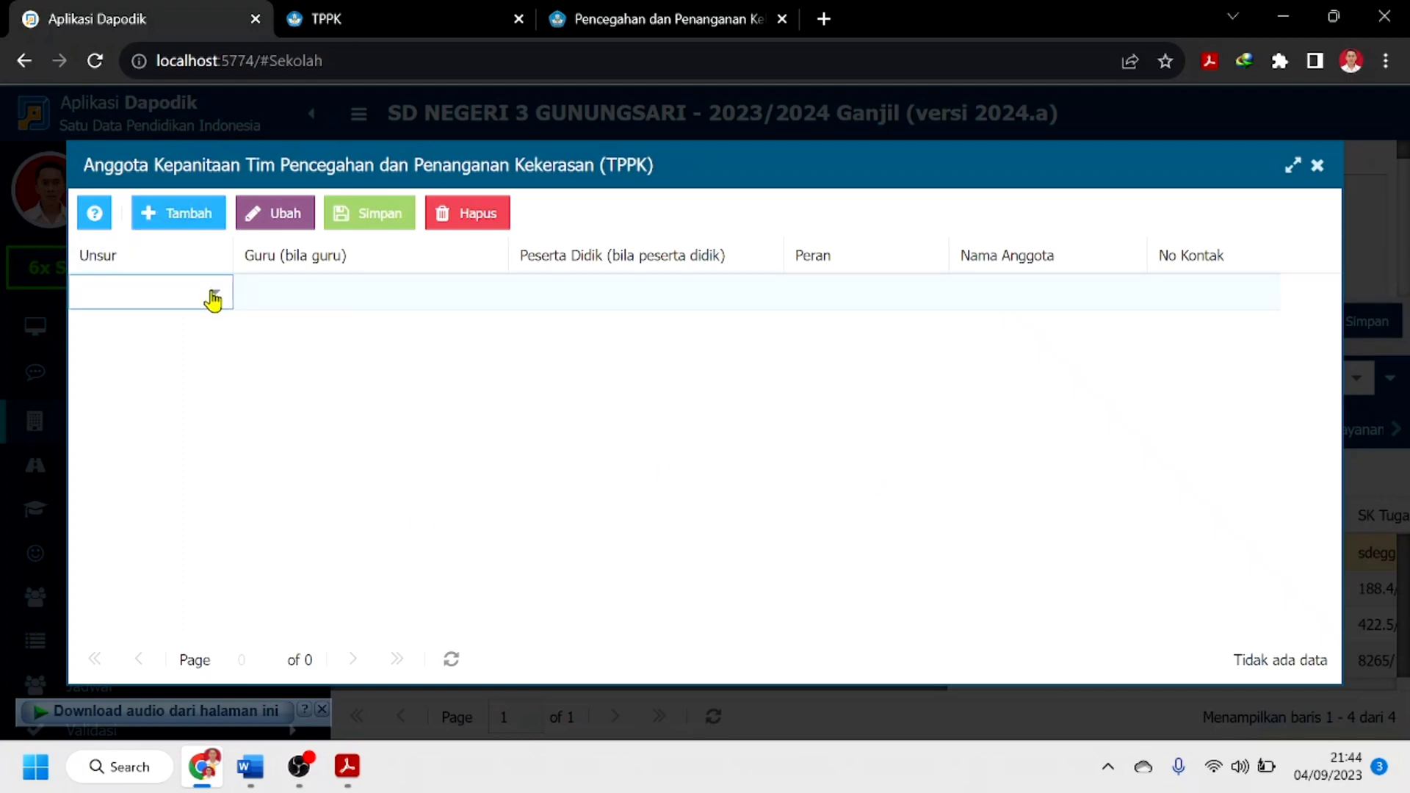
pyautogui.click(213, 294)
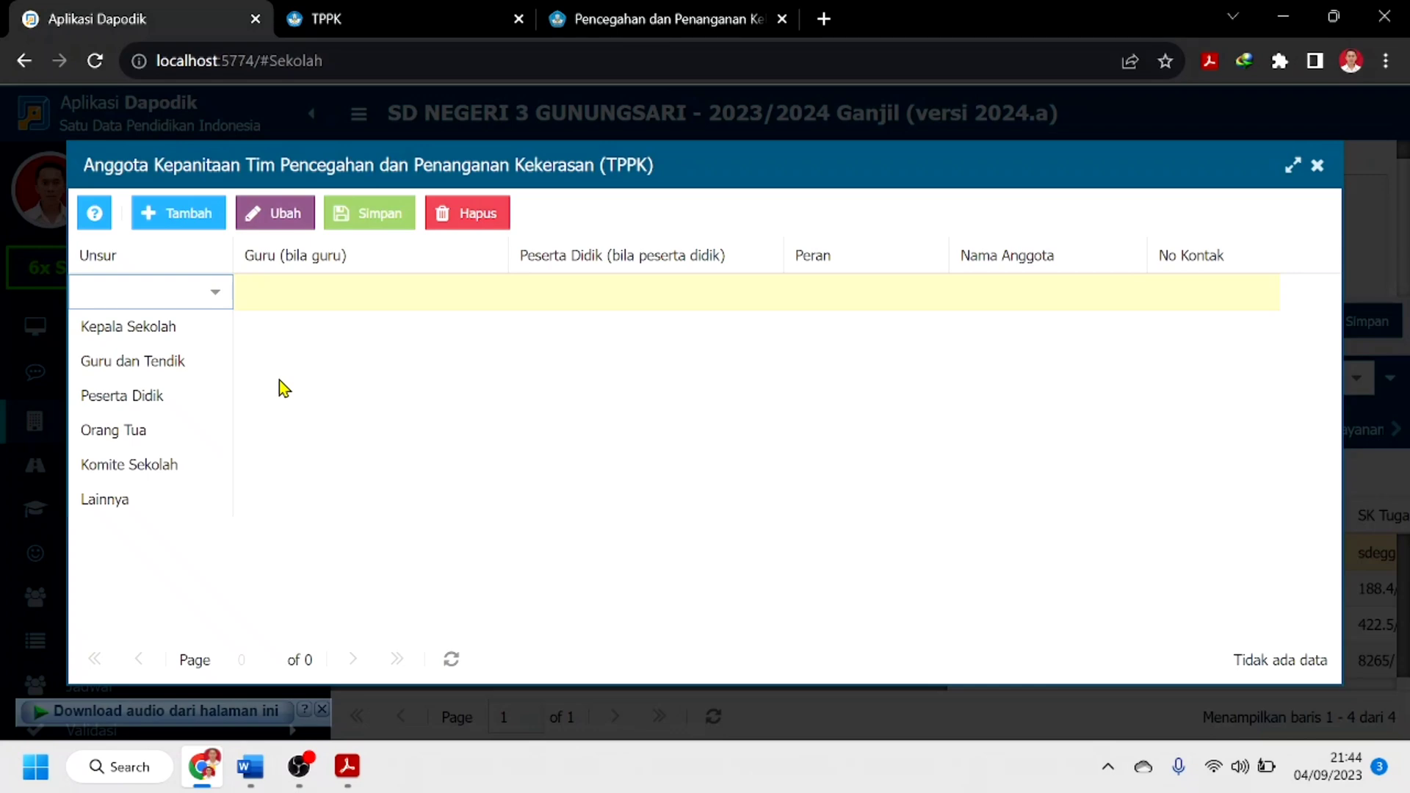
pyautogui.click(167, 374)
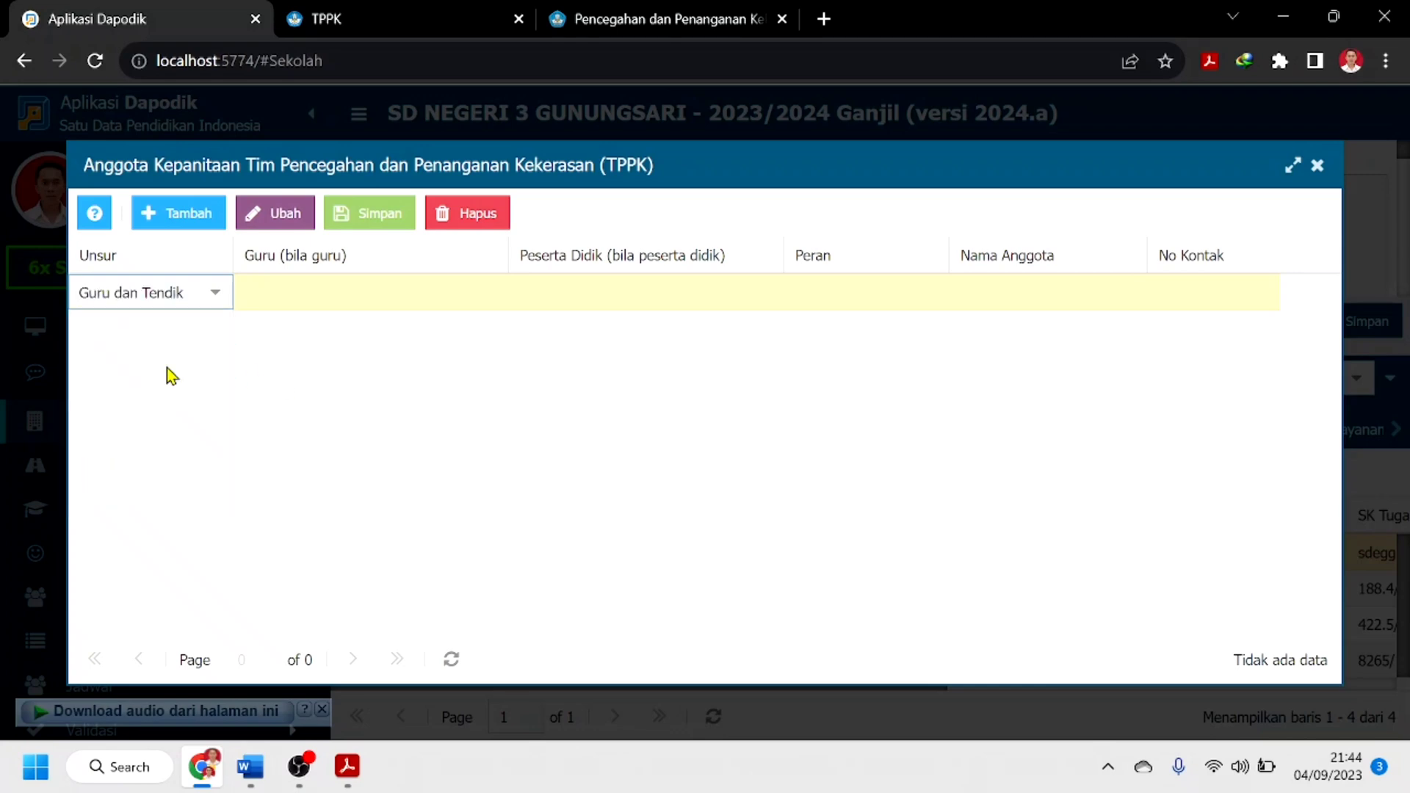
pyautogui.click(360, 306)
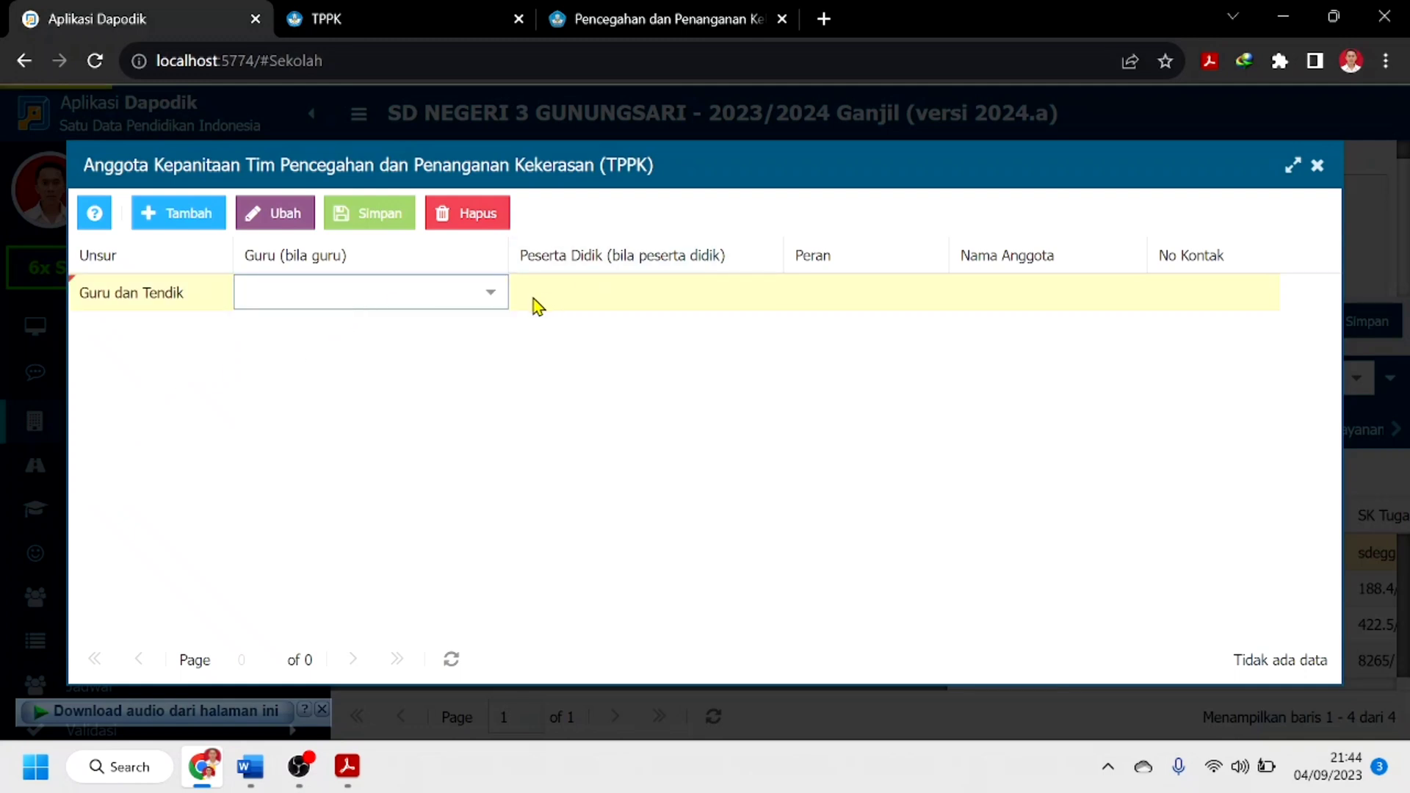
pyautogui.click(494, 295)
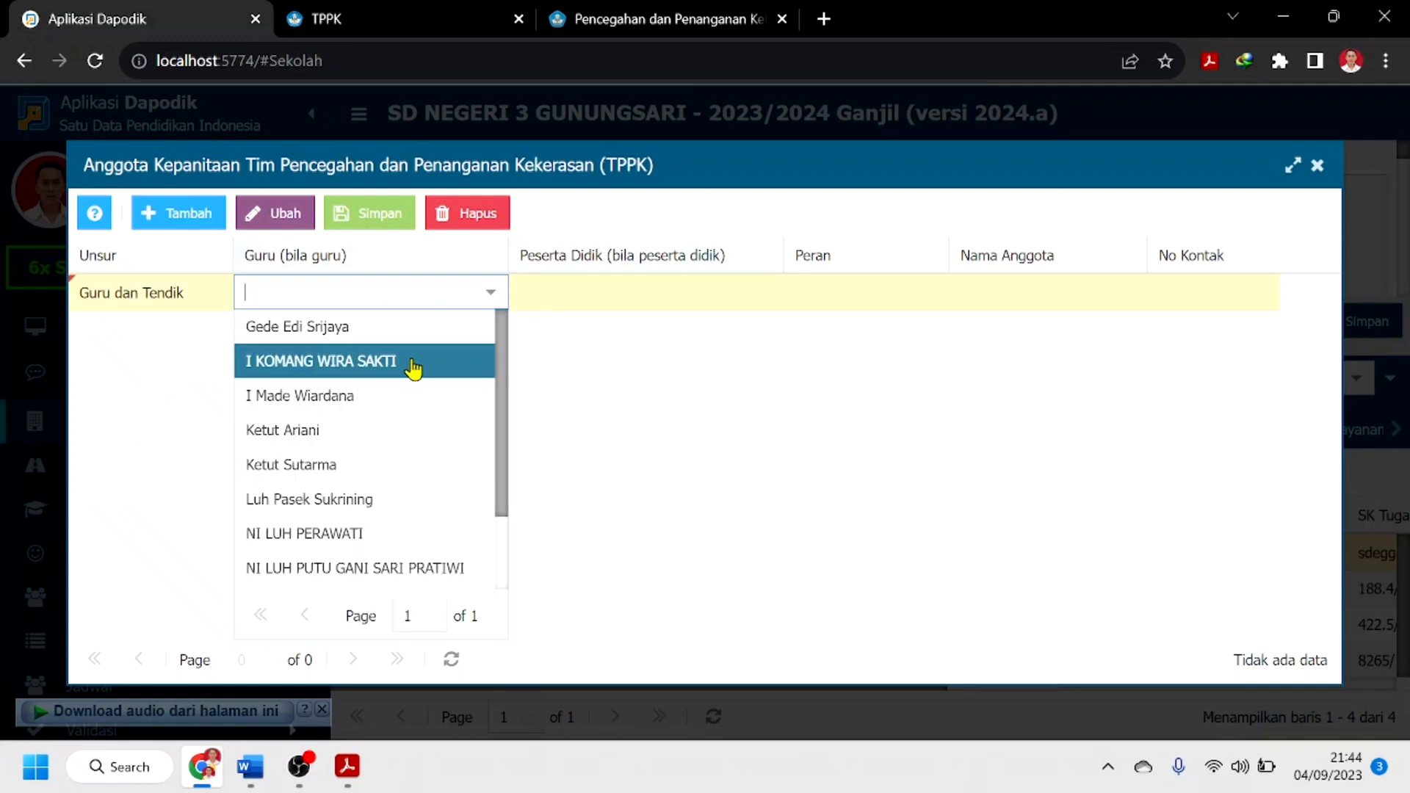
pyautogui.click(394, 334)
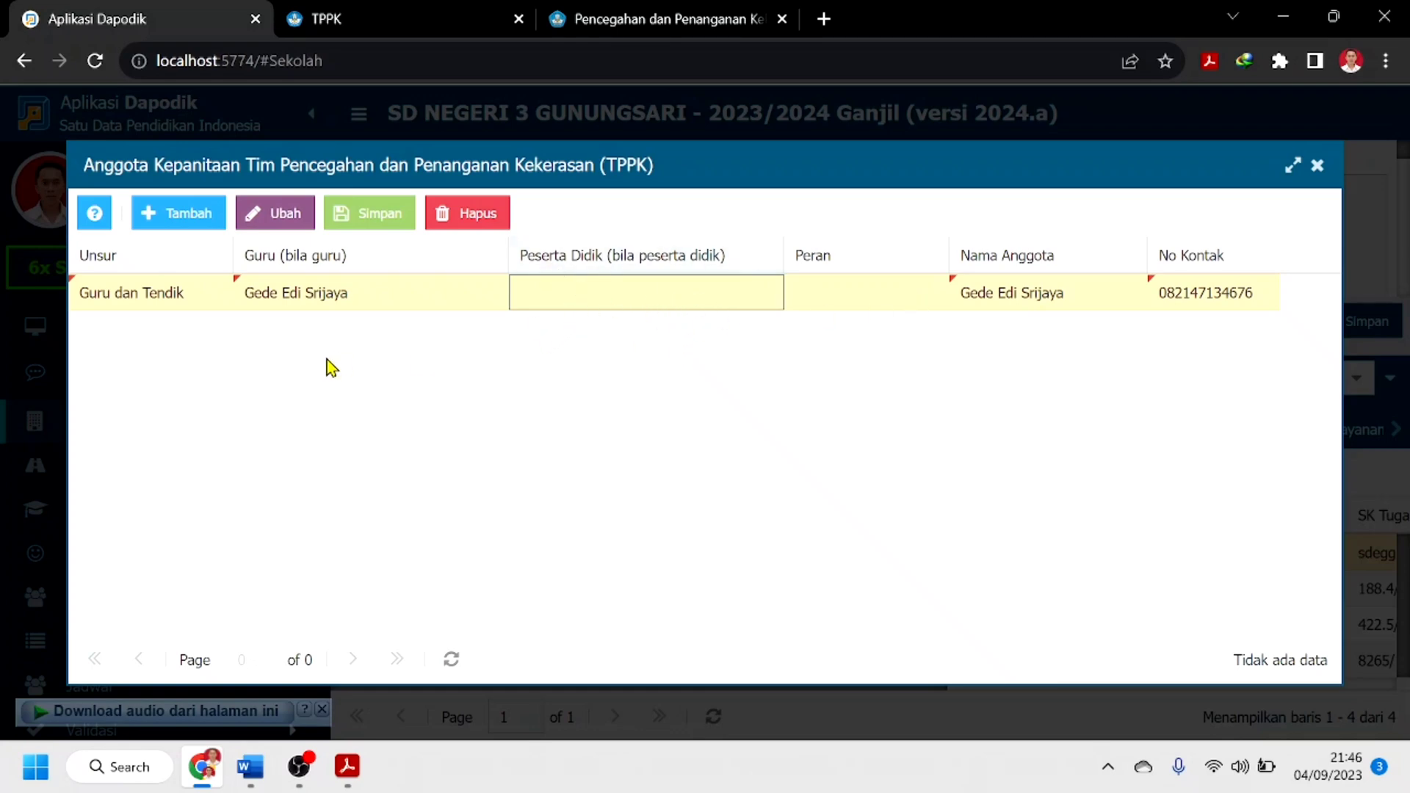
# Step: Set the new teacher member's Peran to Ketua and save the member data
pyautogui.click(878, 296)
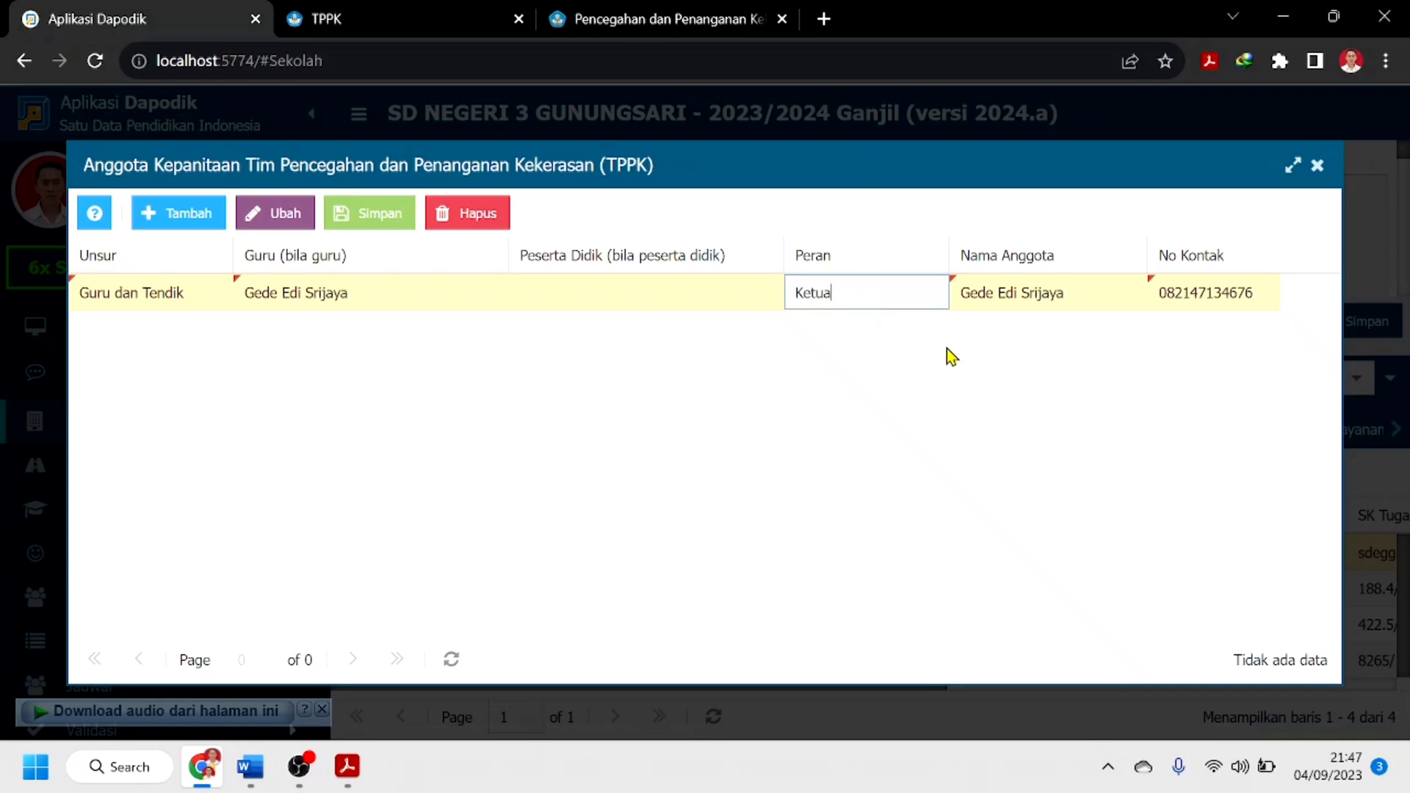
pyautogui.click(1064, 432)
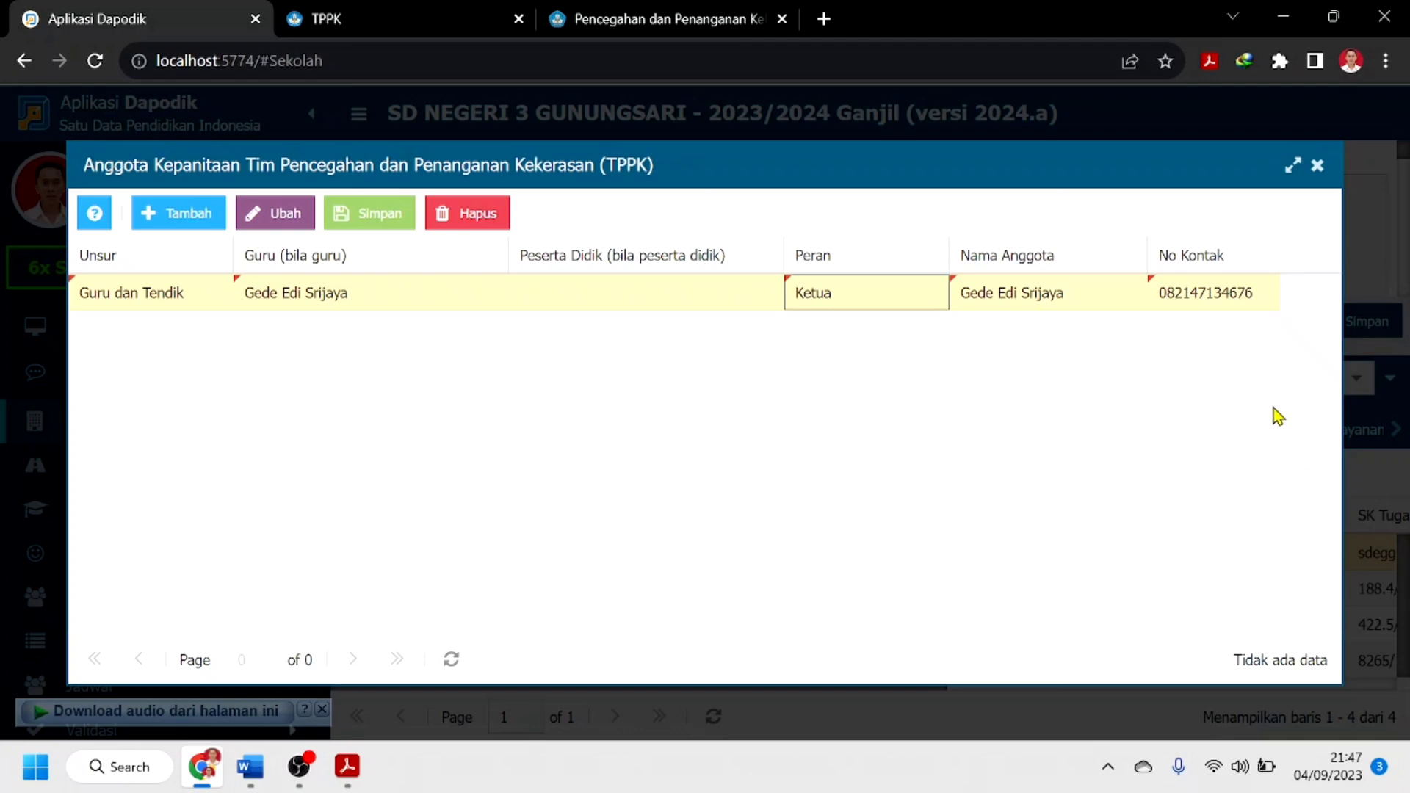
pyautogui.click(373, 215)
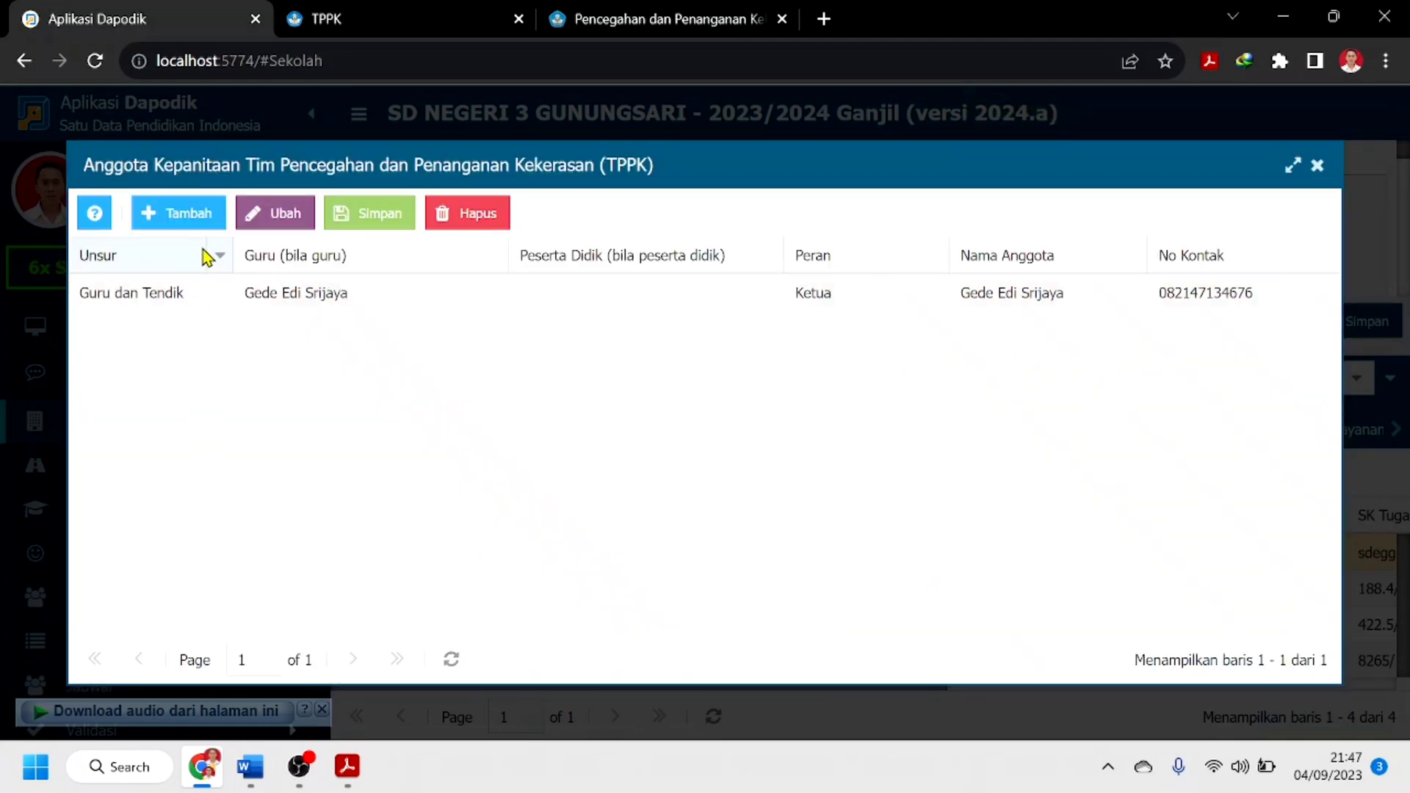
# Step: Add a second TPPK member with Unsur Komite Sekolah and Peran Anggota
pyautogui.click(192, 220)
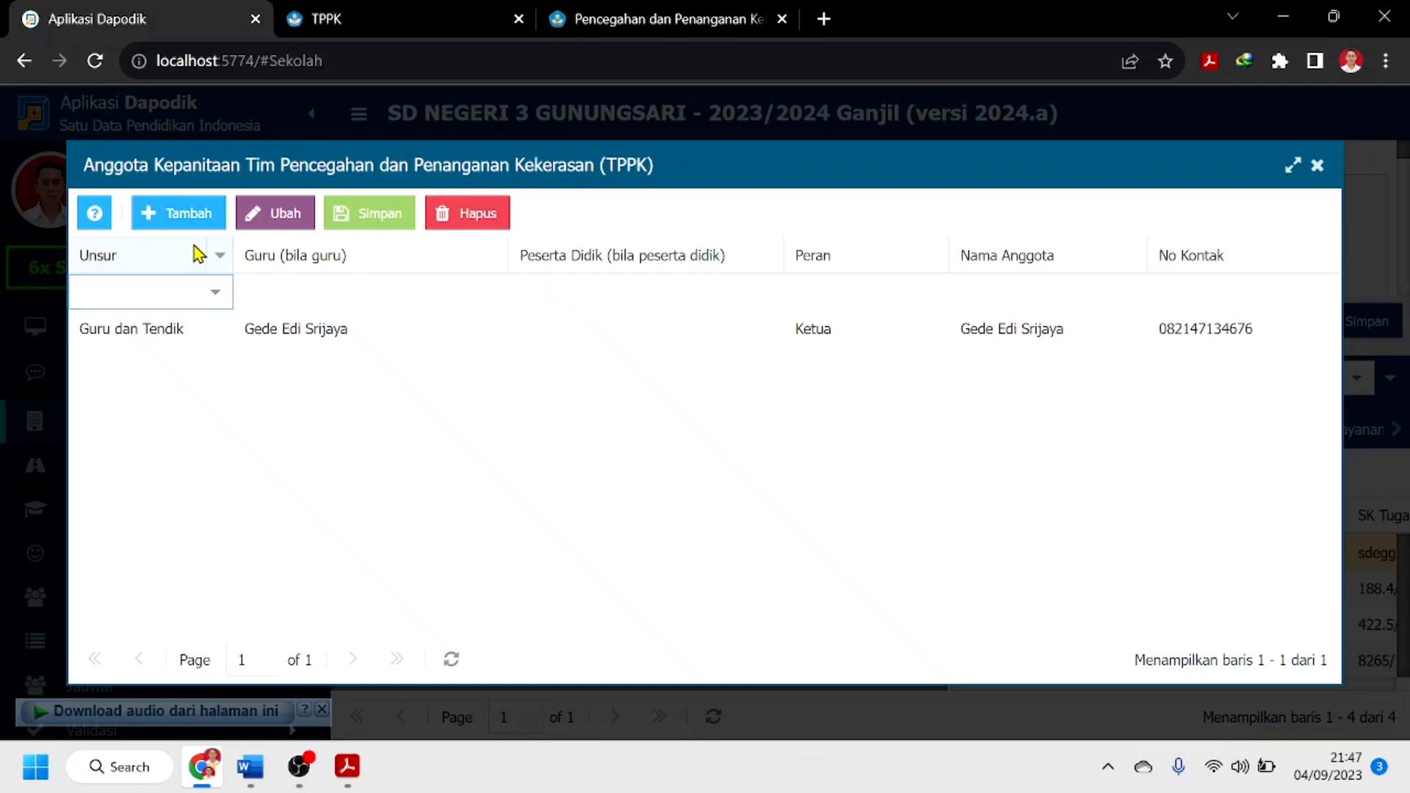
pyautogui.click(217, 294)
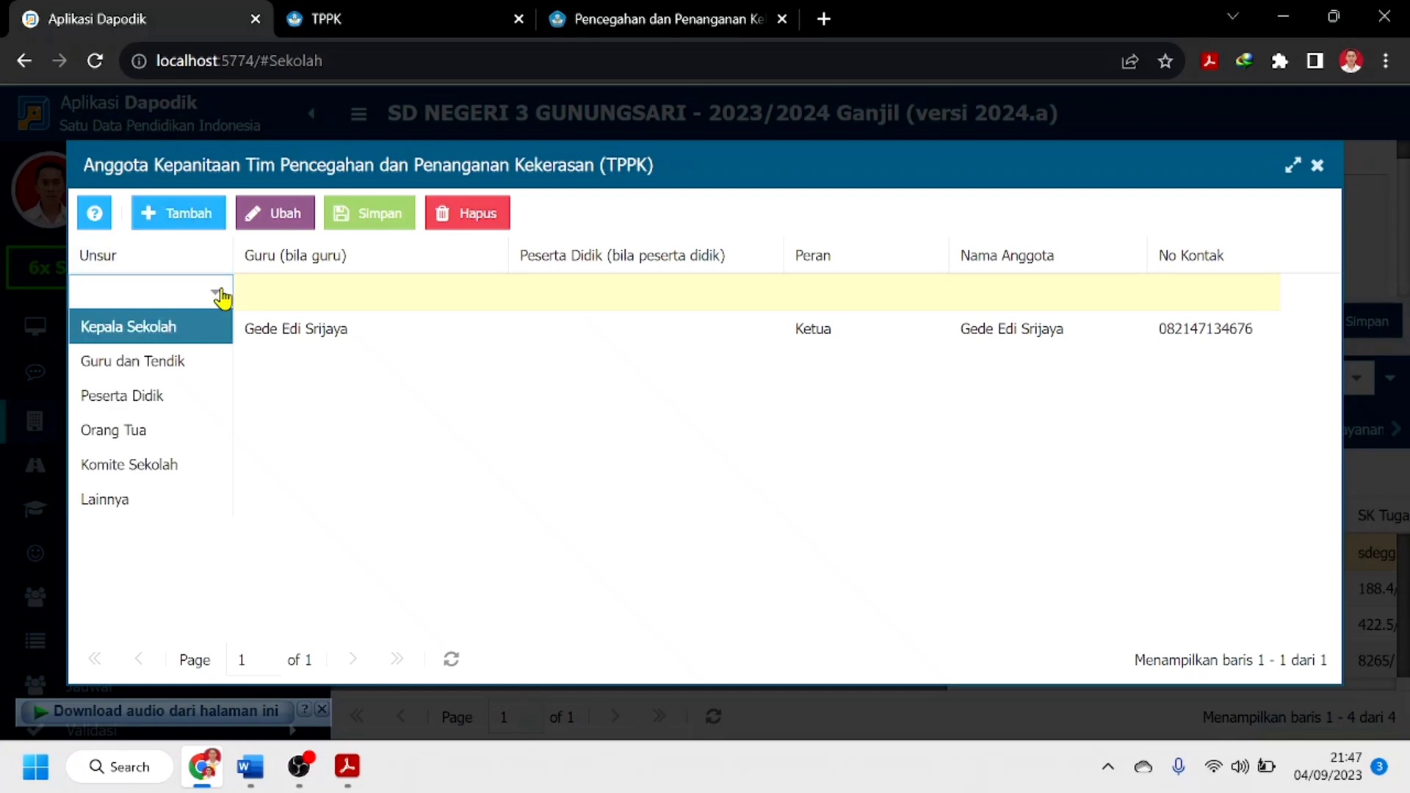
pyautogui.click(221, 474)
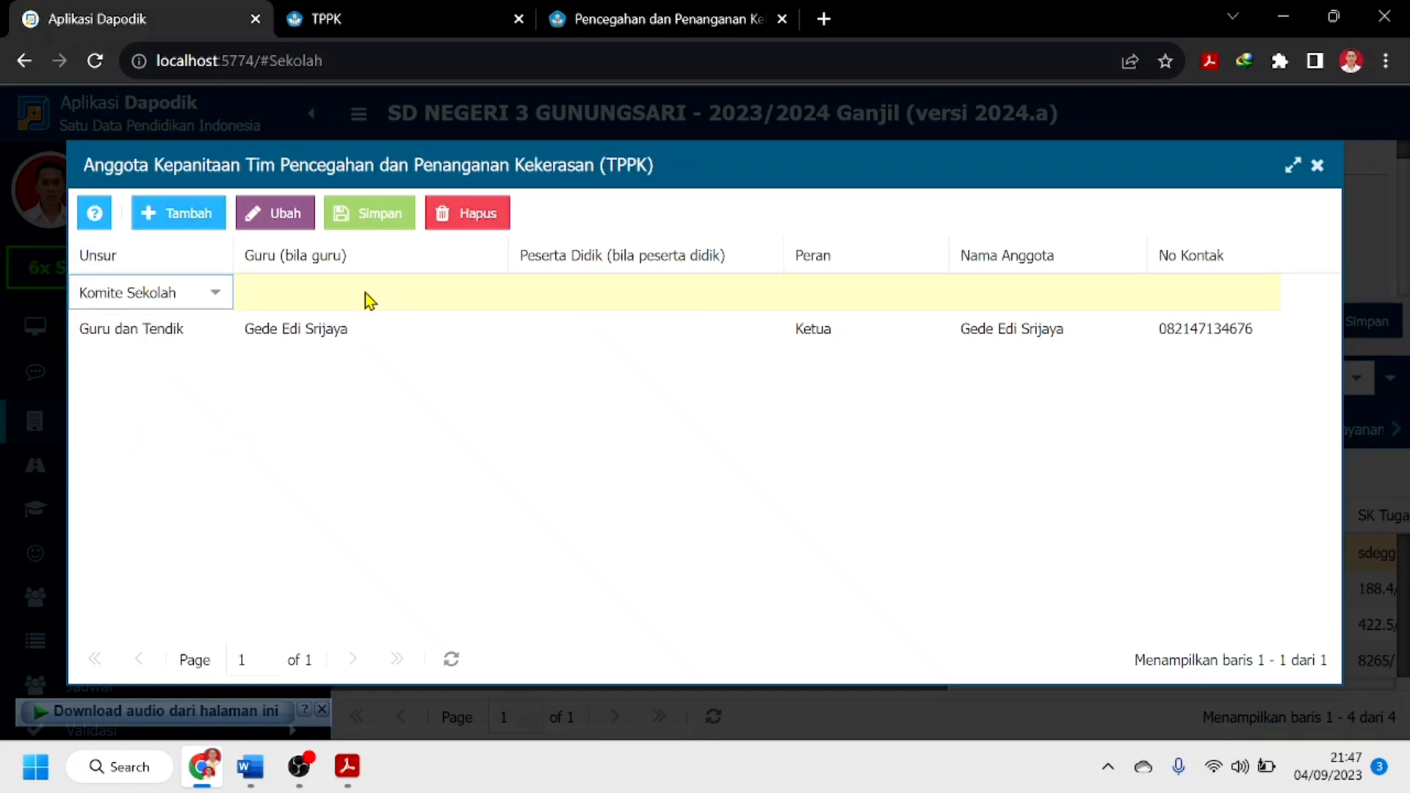
pyautogui.click(460, 437)
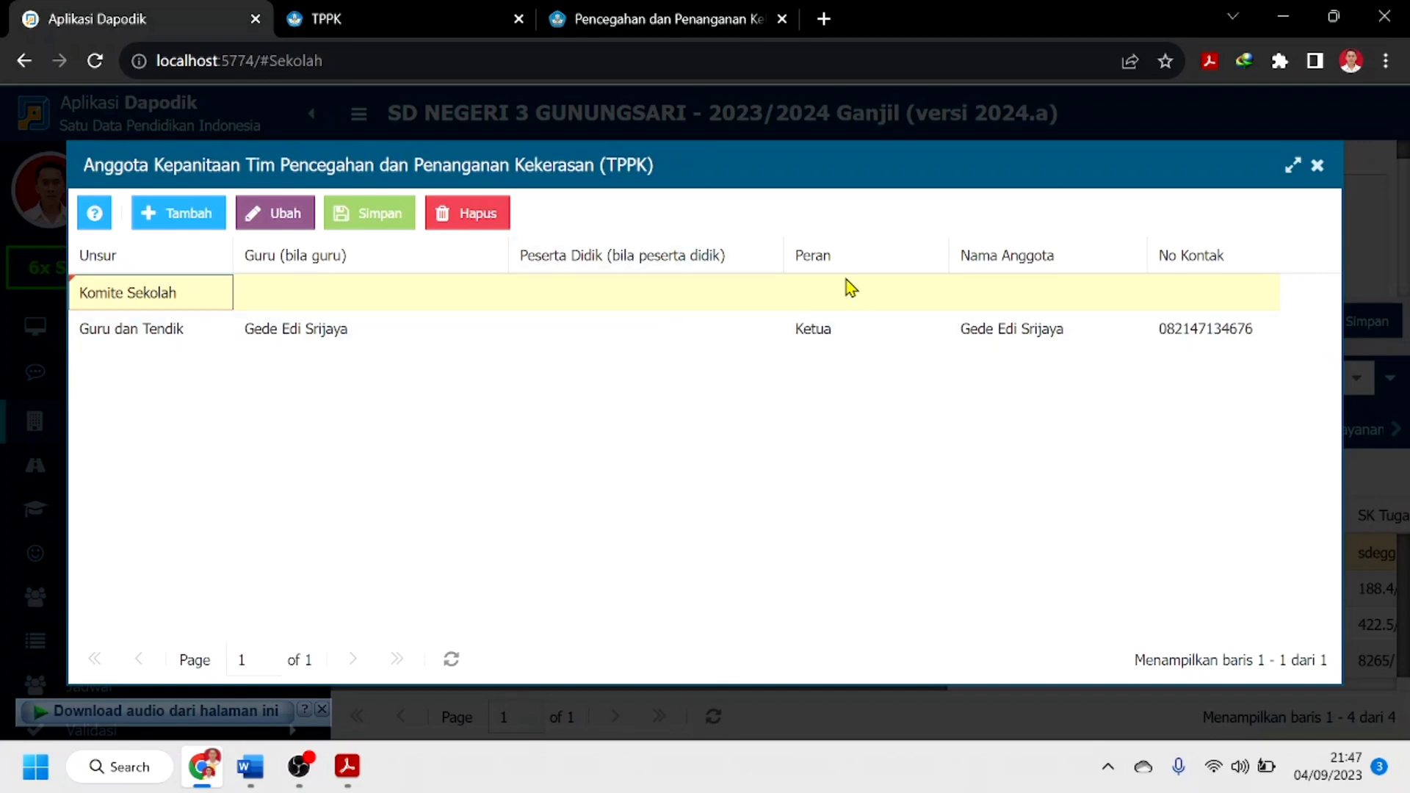
pyautogui.click(857, 295)
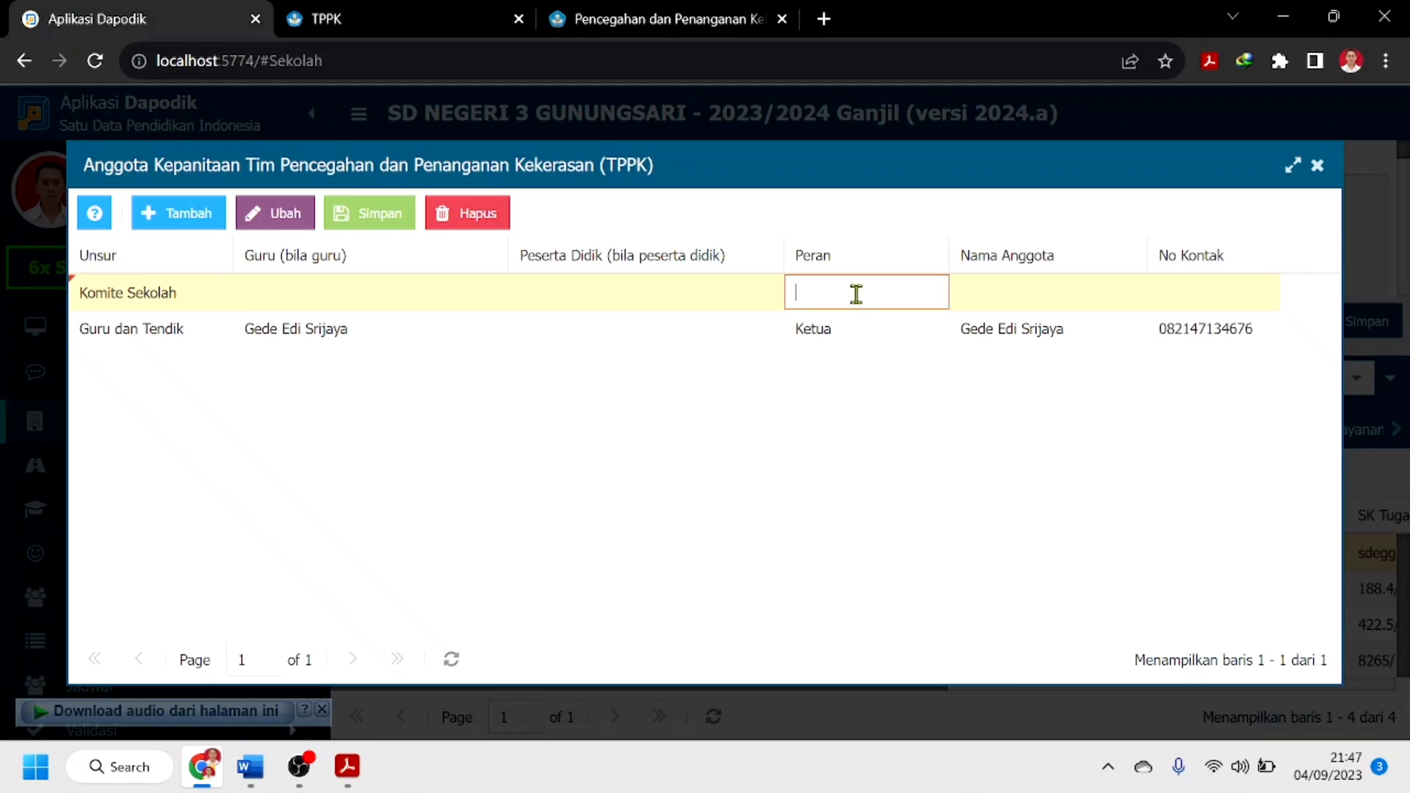
pyautogui.write('Anggota')
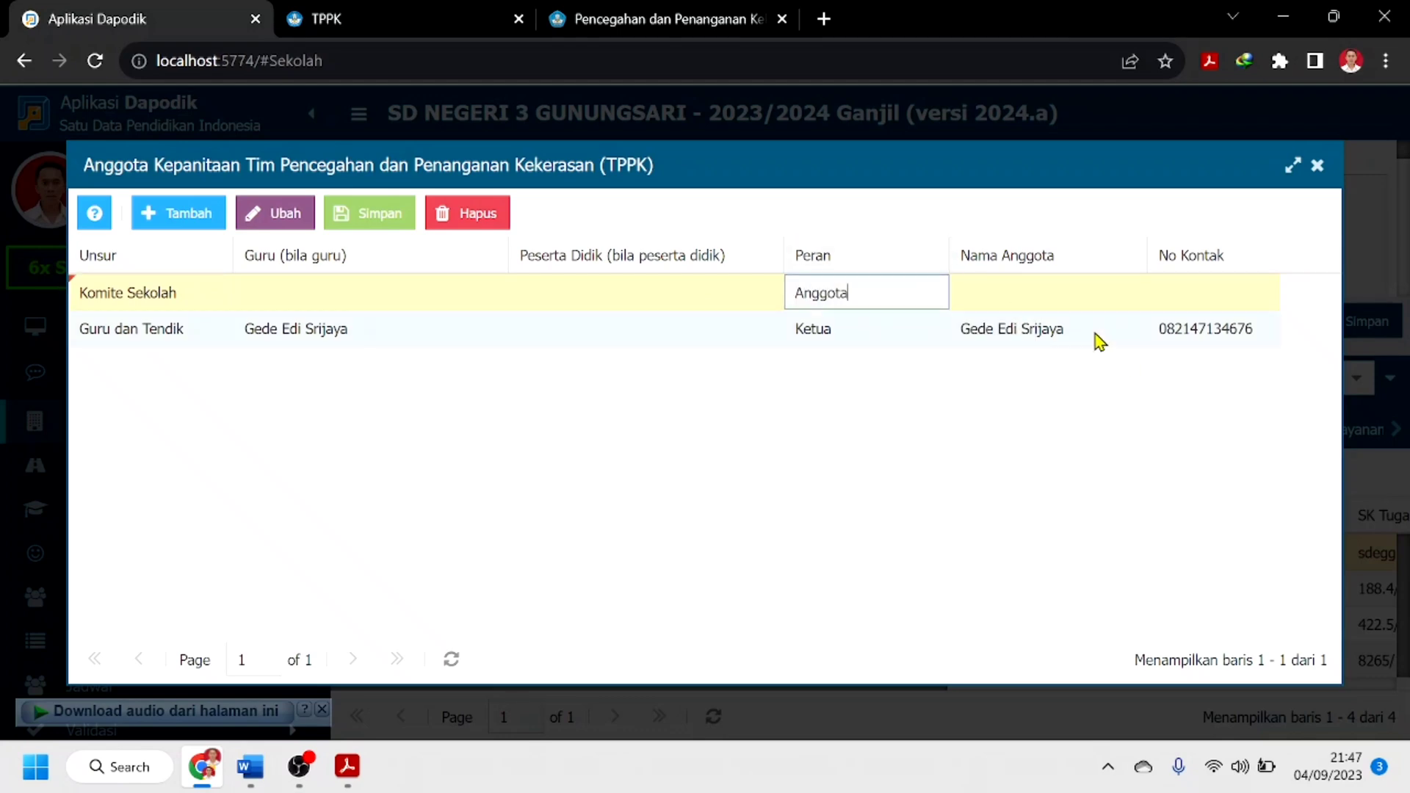
# Step: Fill in the Komite Sekolah member's name and contact number, save the entry and close the member list
pyautogui.click(1067, 303)
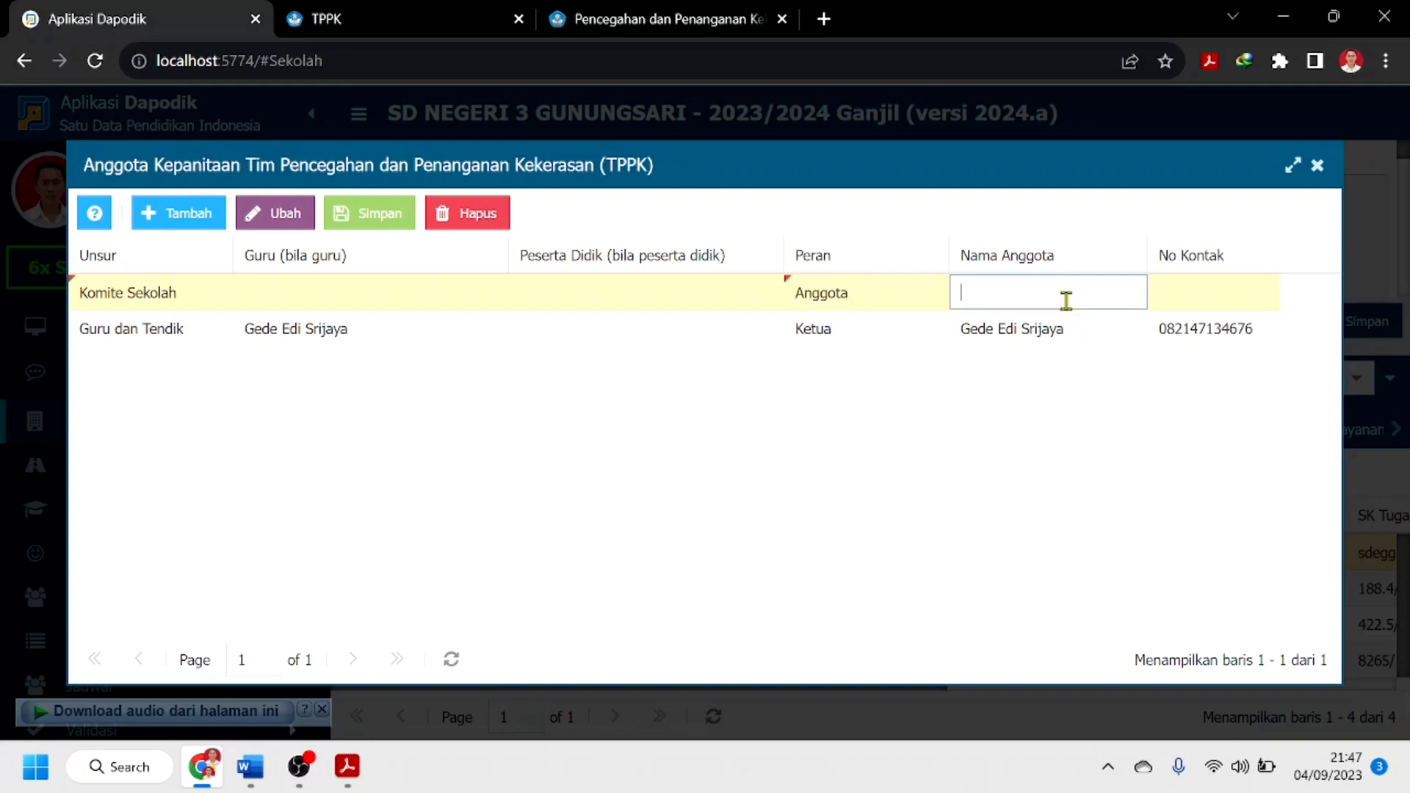
pyautogui.write('Ali')
pyautogui.press('Tab')
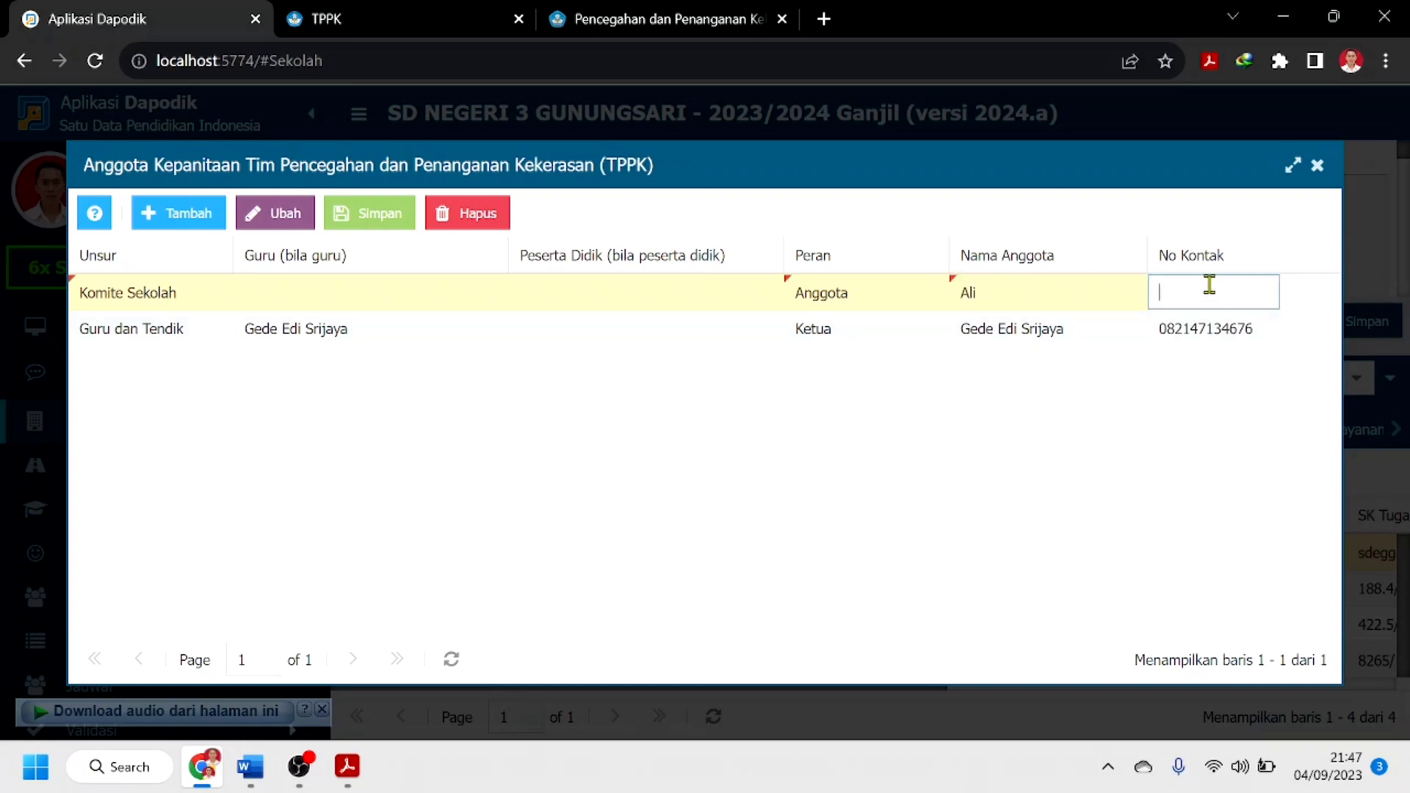
pyautogui.write('0000')
pyautogui.click(1138, 445)
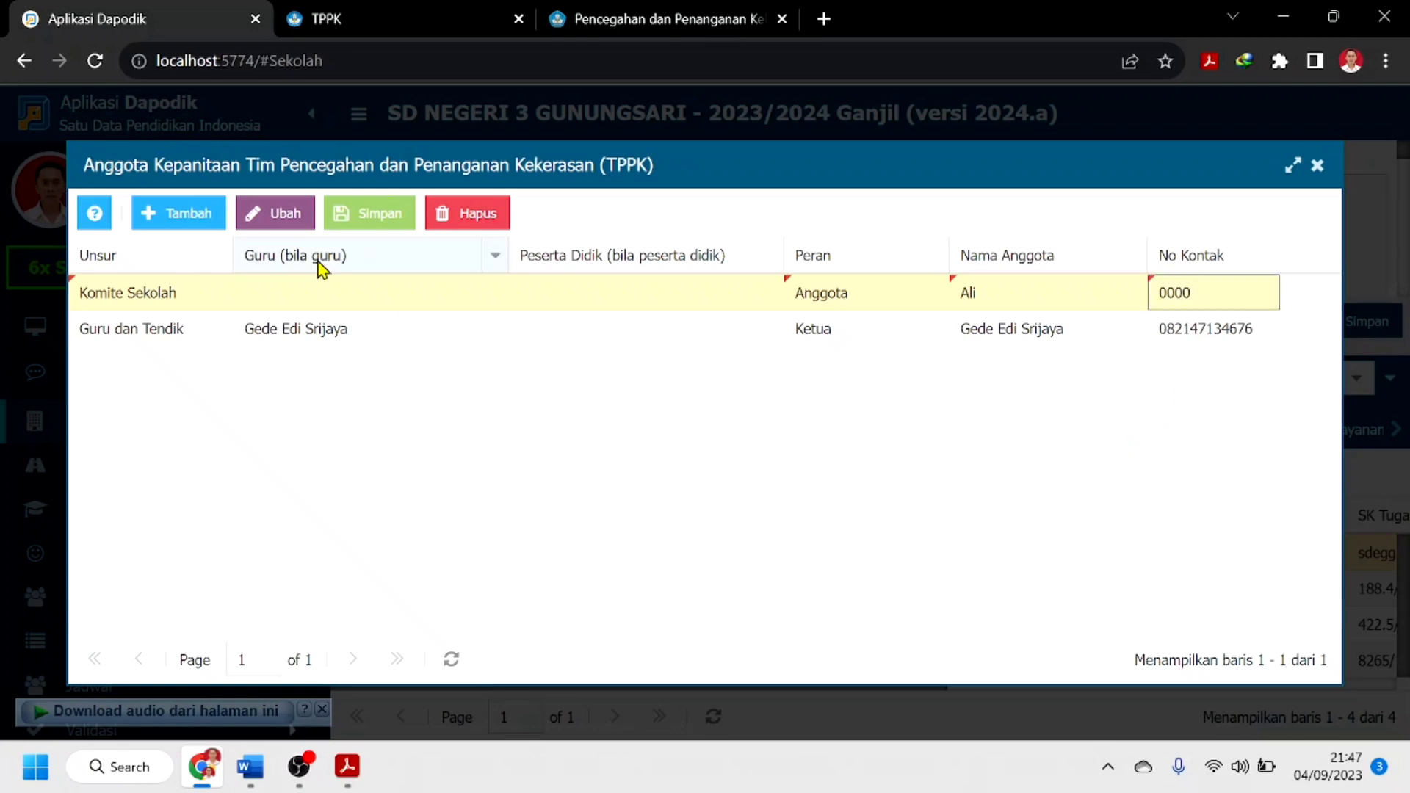
pyautogui.click(381, 216)
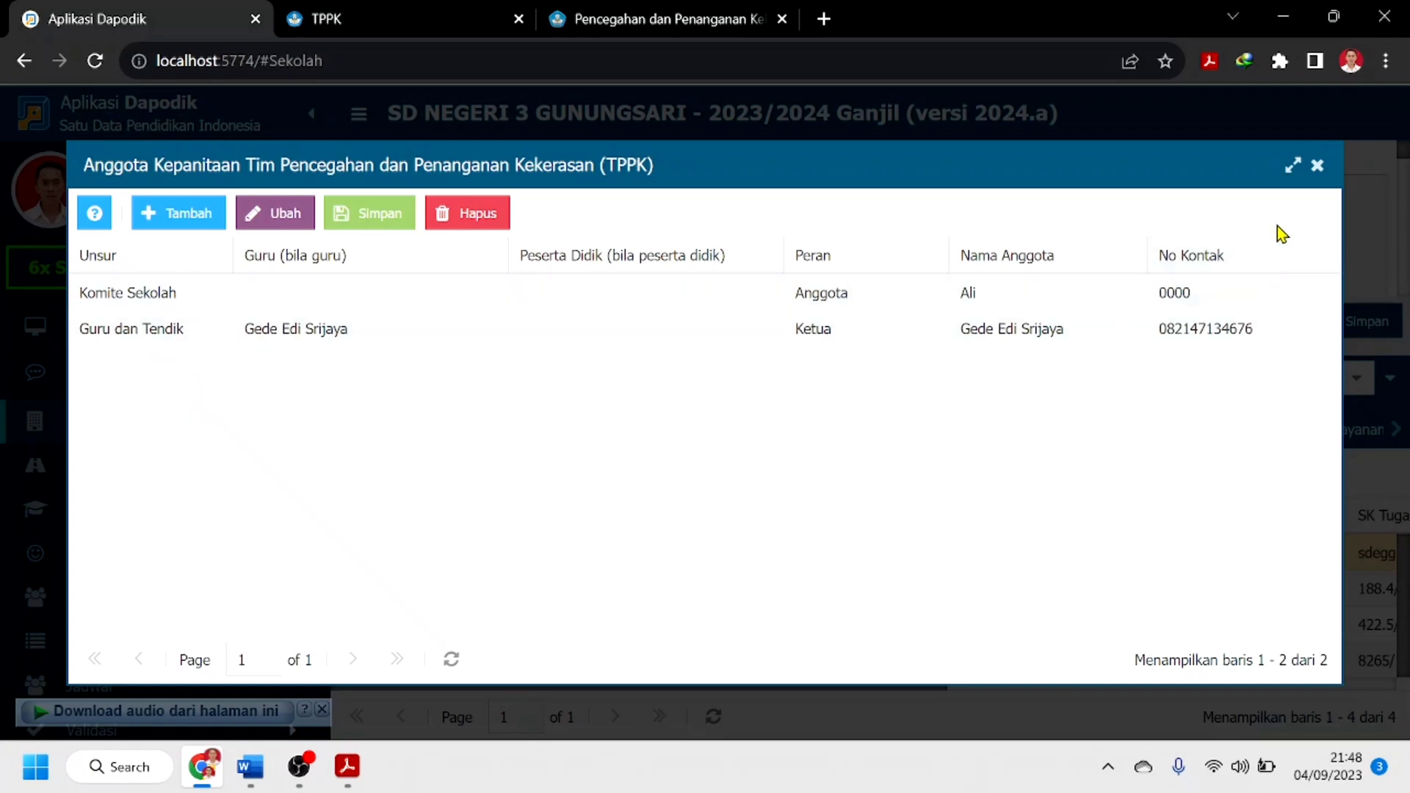
pyautogui.click(1318, 165)
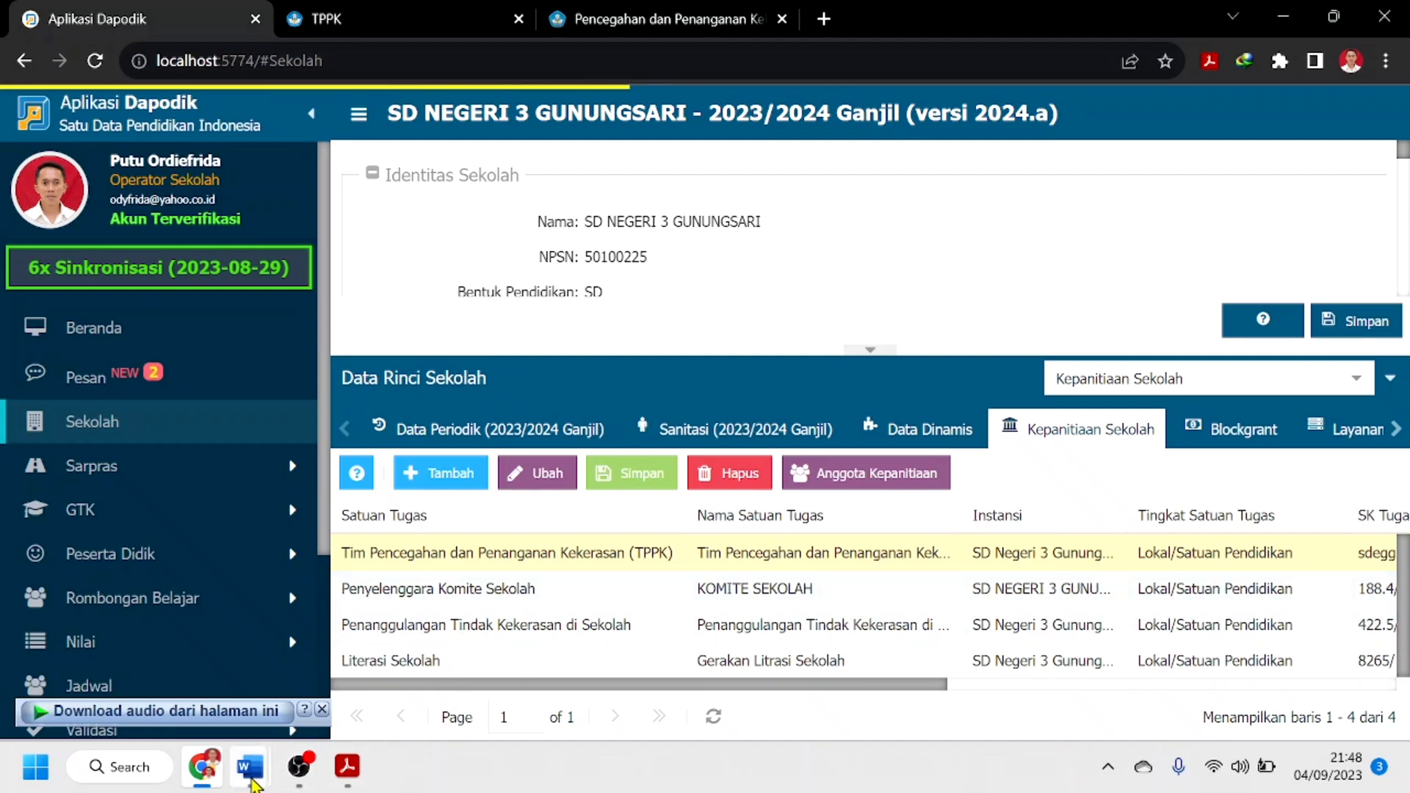
# Step: Switch to Word and review the sample TPPK membership statement letter from the identity fields to the signature block
pyautogui.moveTo(250, 781)
pyautogui.click(157, 701)
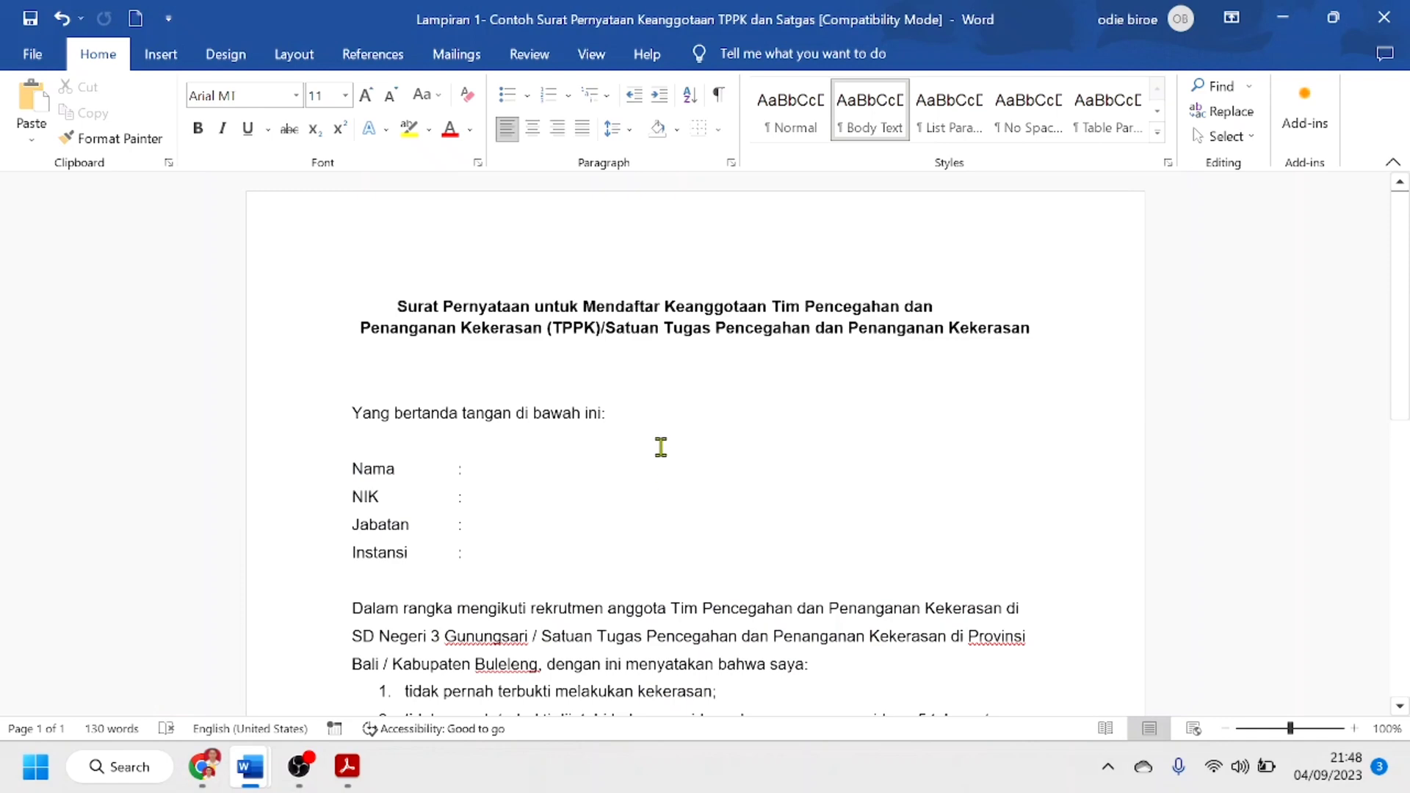
pyautogui.scroll(-2, 711, 479)
pyautogui.scroll(1, 640, 340)
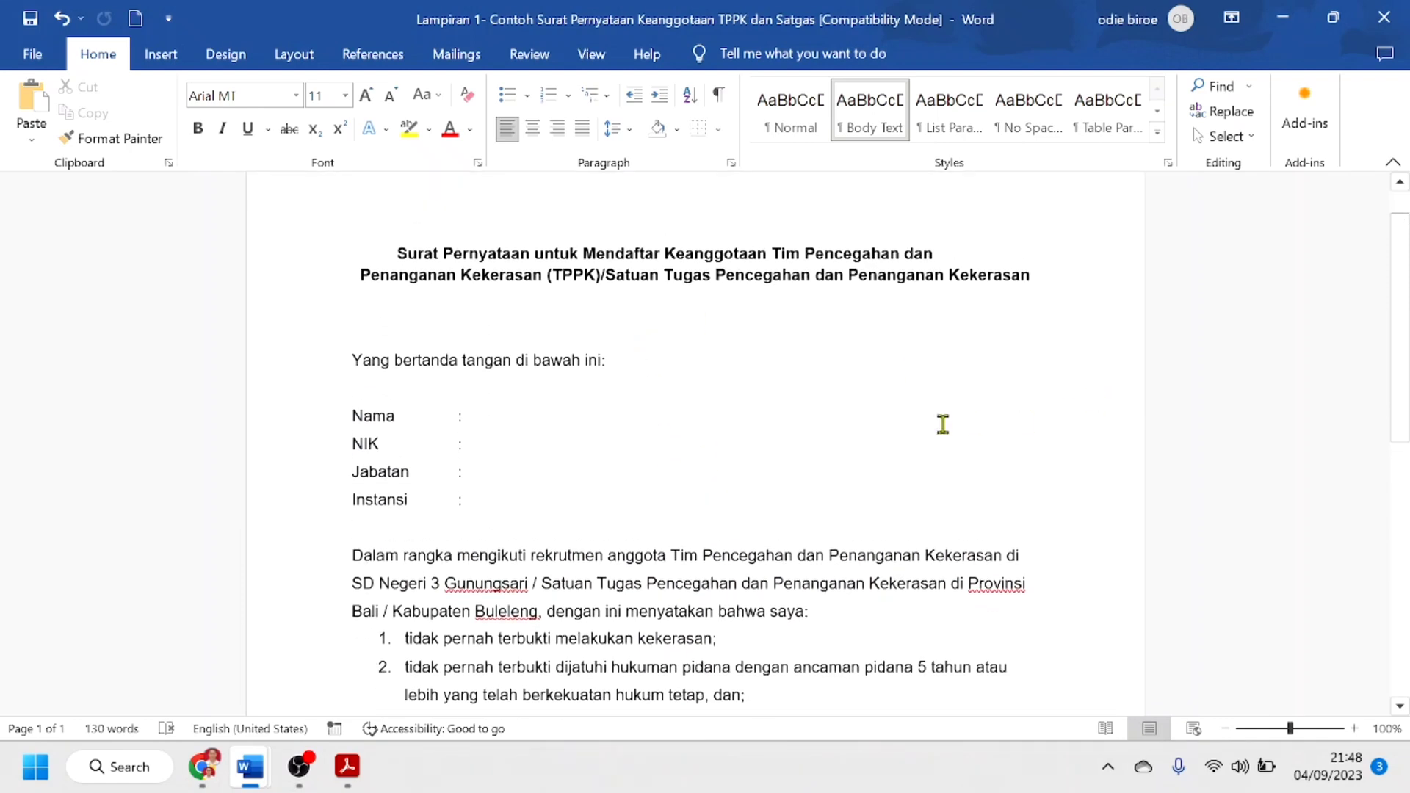
pyautogui.scroll(-8, 943, 425)
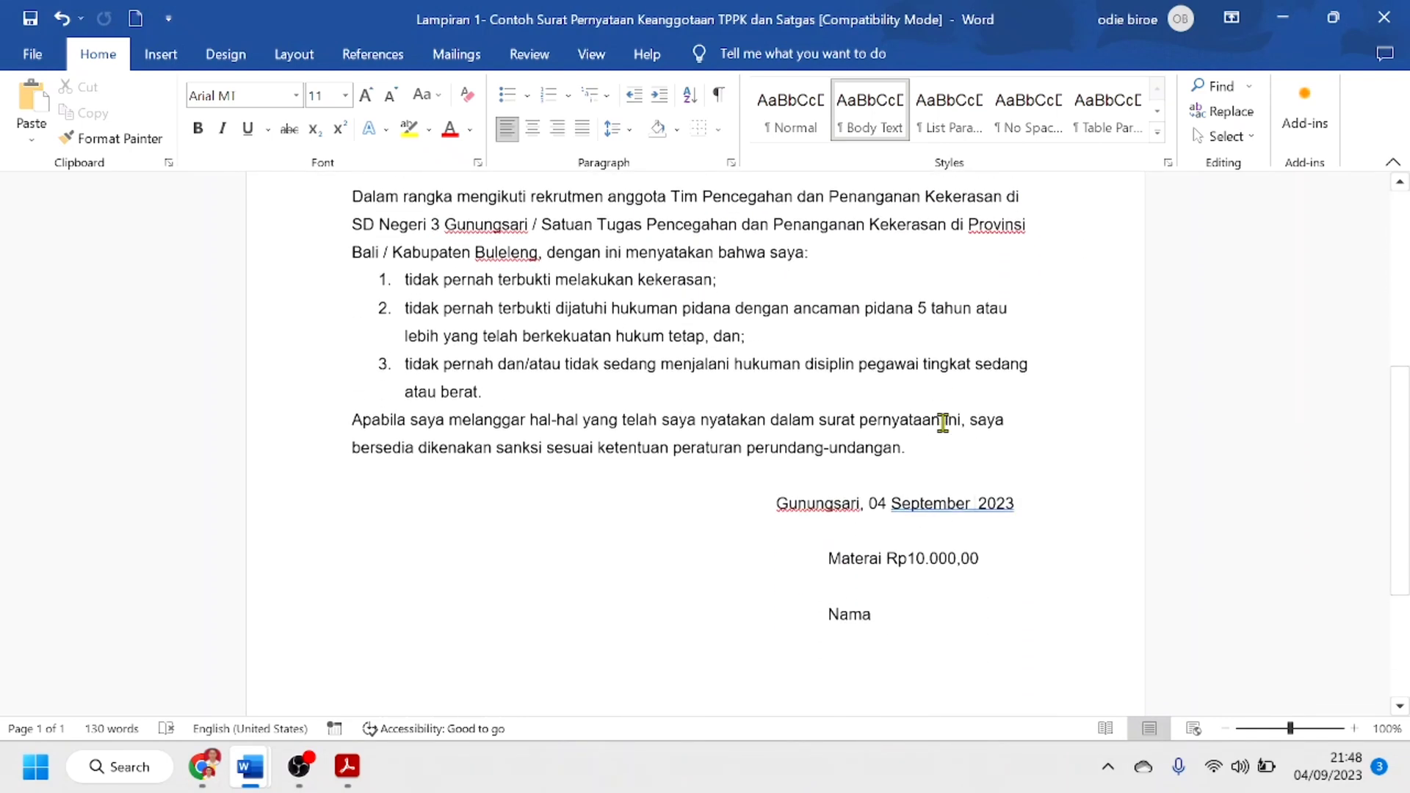
pyautogui.scroll(4, 943, 424)
pyautogui.scroll(-4, 941, 422)
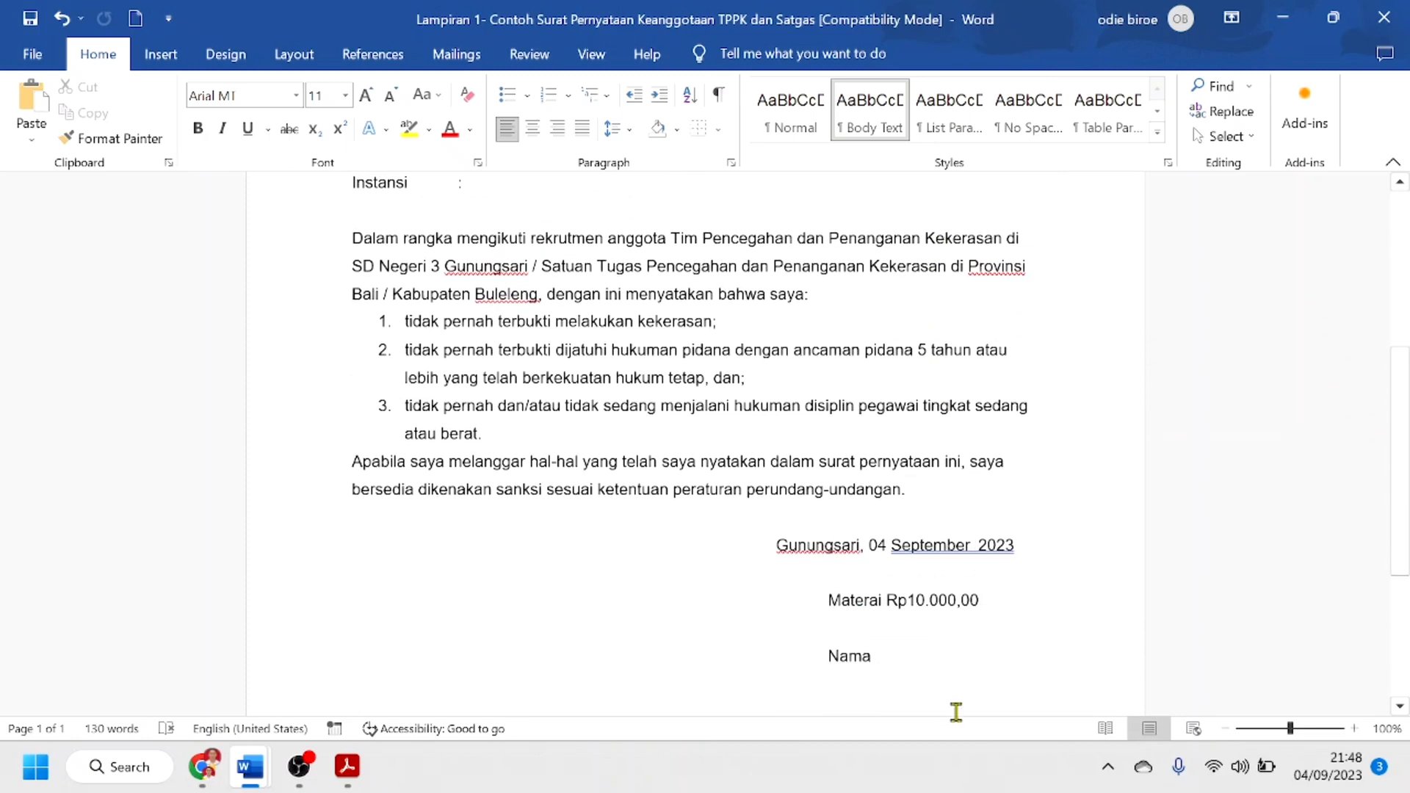
pyautogui.scroll(5, 955, 617)
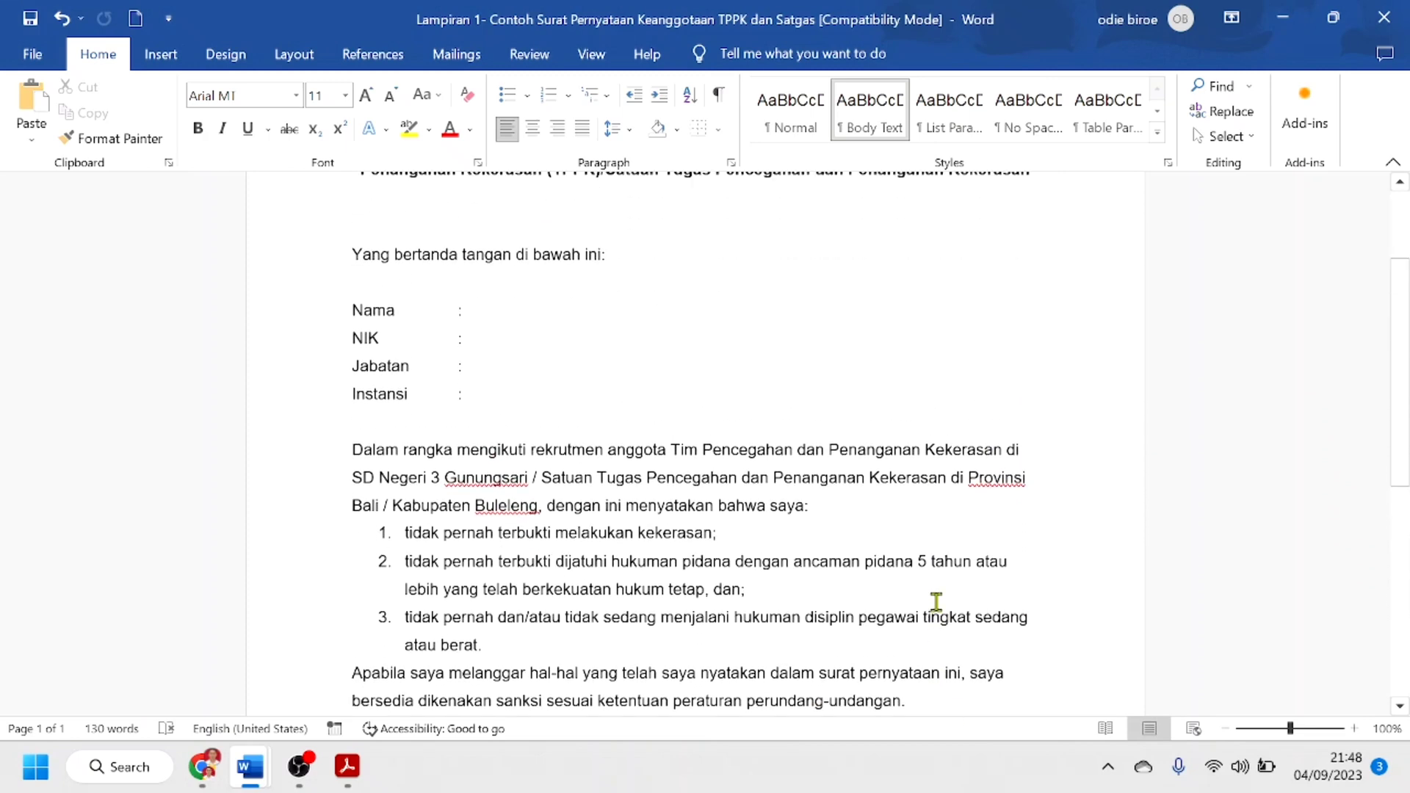
pyautogui.scroll(3, 936, 602)
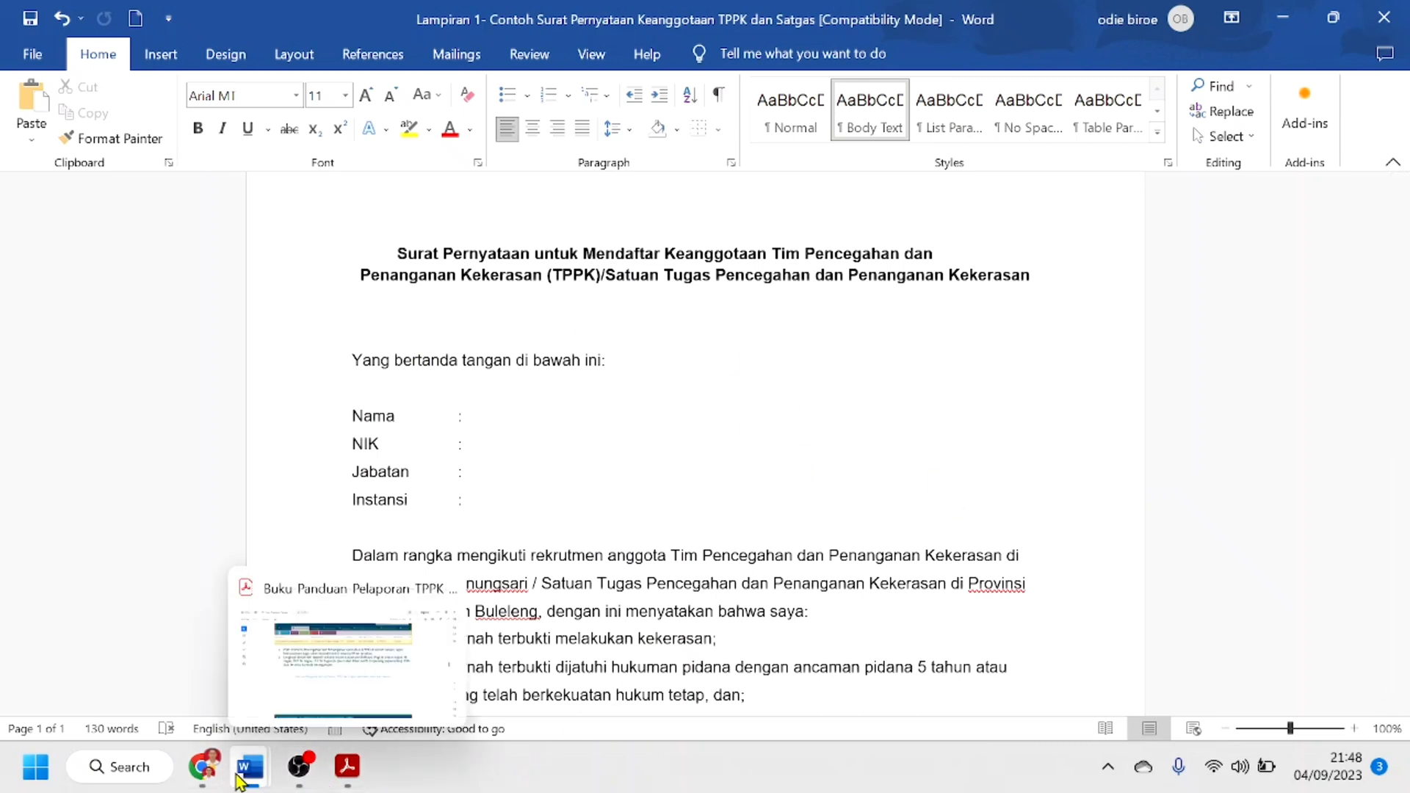
# Step: Bring up the SK TPPK document in Word and examine the decree through to the LAMPIRAN table of members and roles
pyautogui.moveTo(242, 779)
pyautogui.click(352, 716)
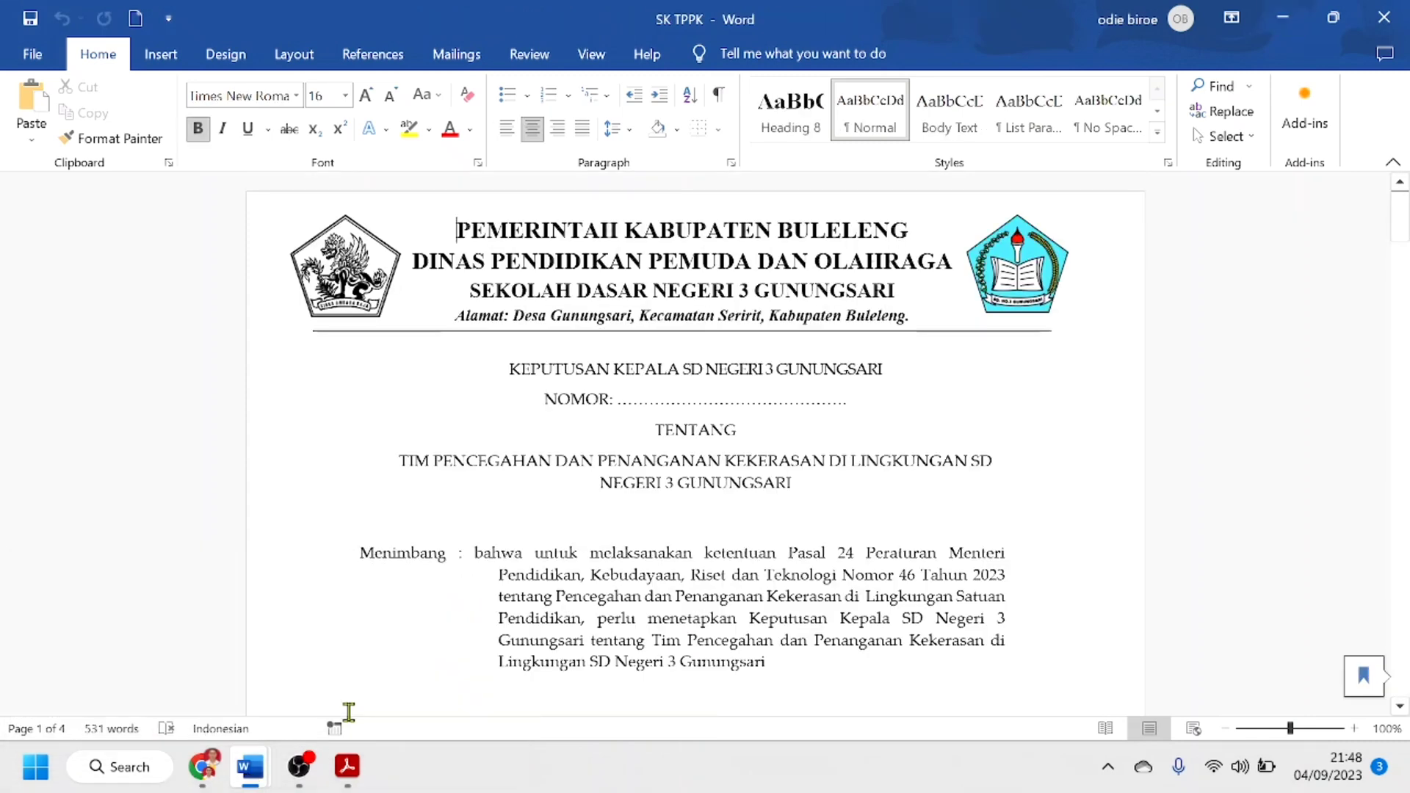
pyautogui.scroll(-1, 879, 484)
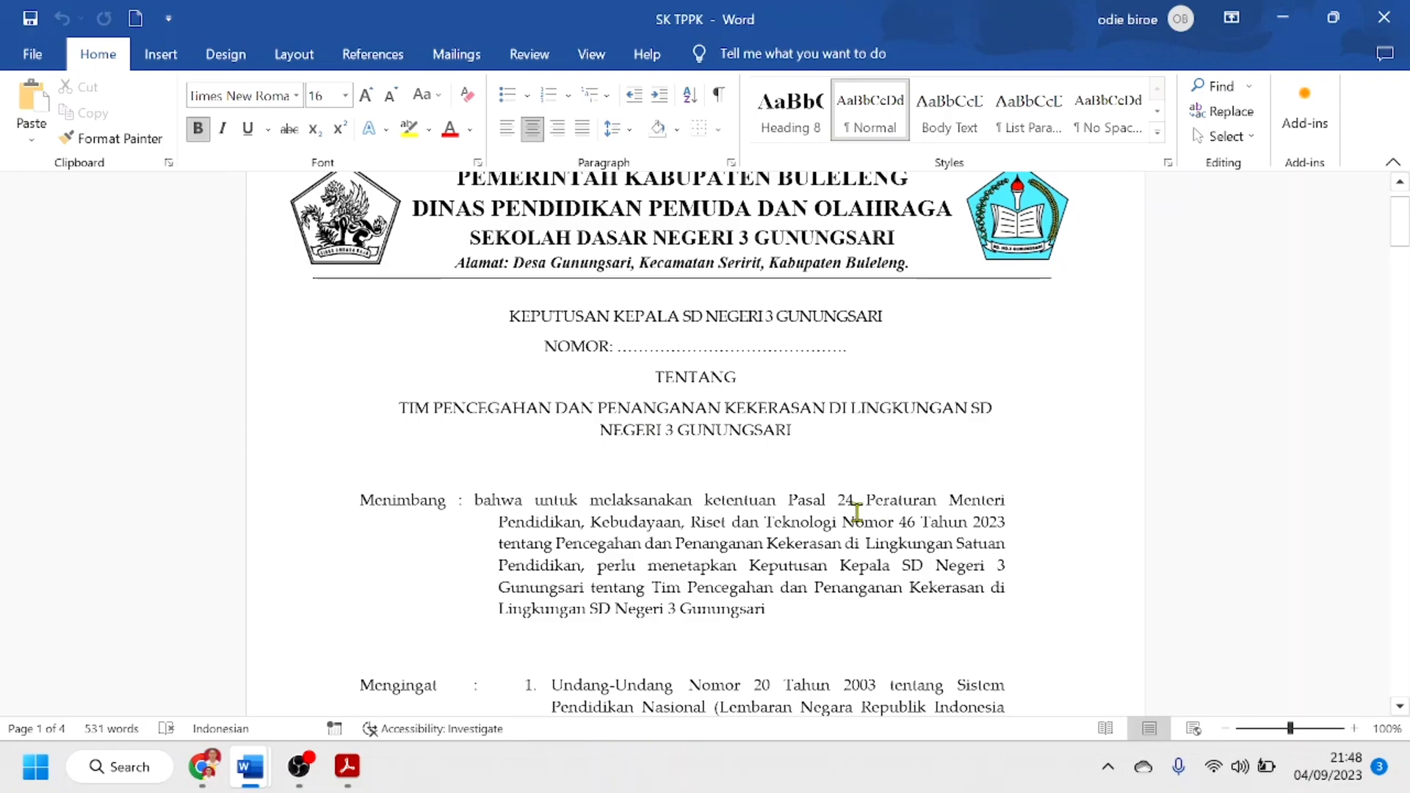
pyautogui.scroll(-20, 858, 512)
pyautogui.scroll(-20, 857, 516)
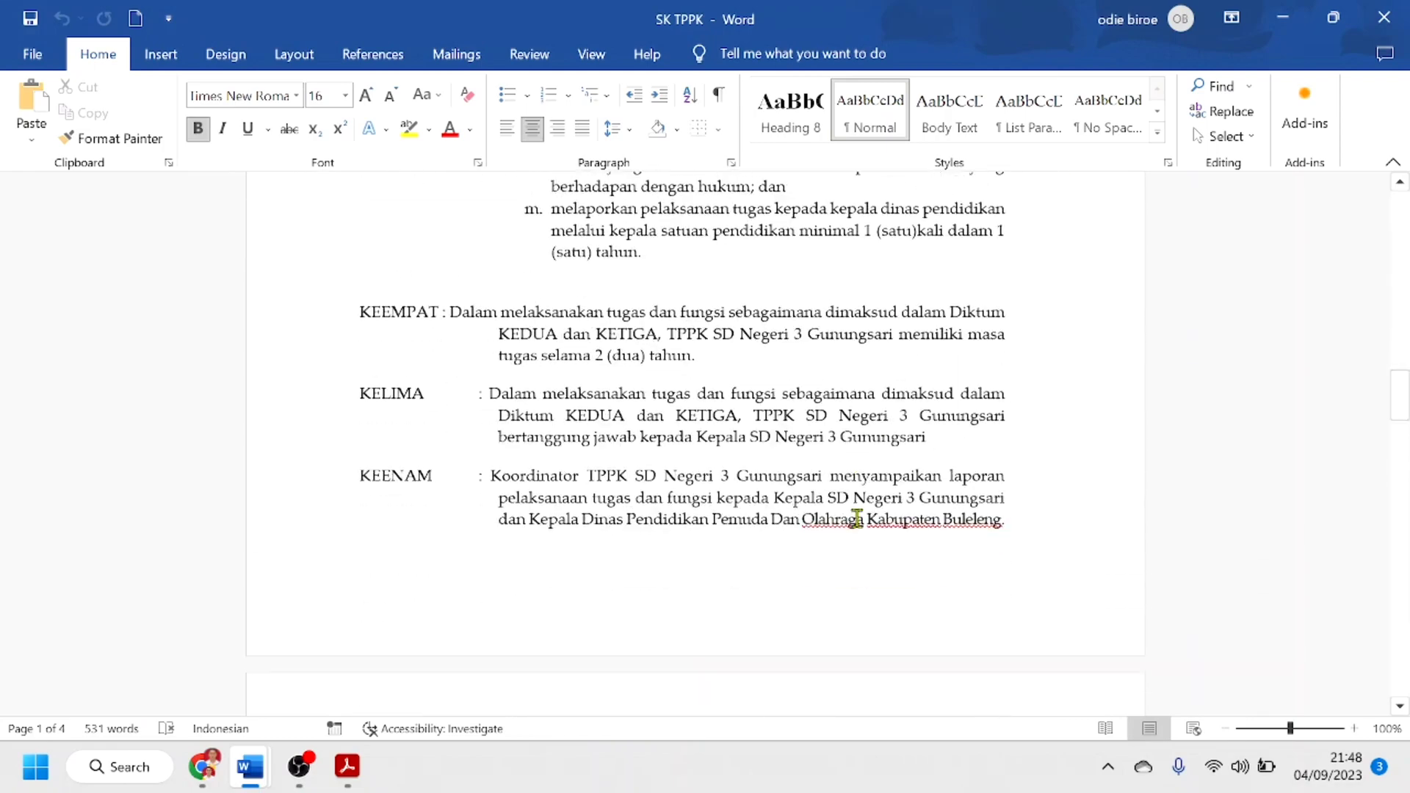
pyautogui.scroll(-12, 858, 518)
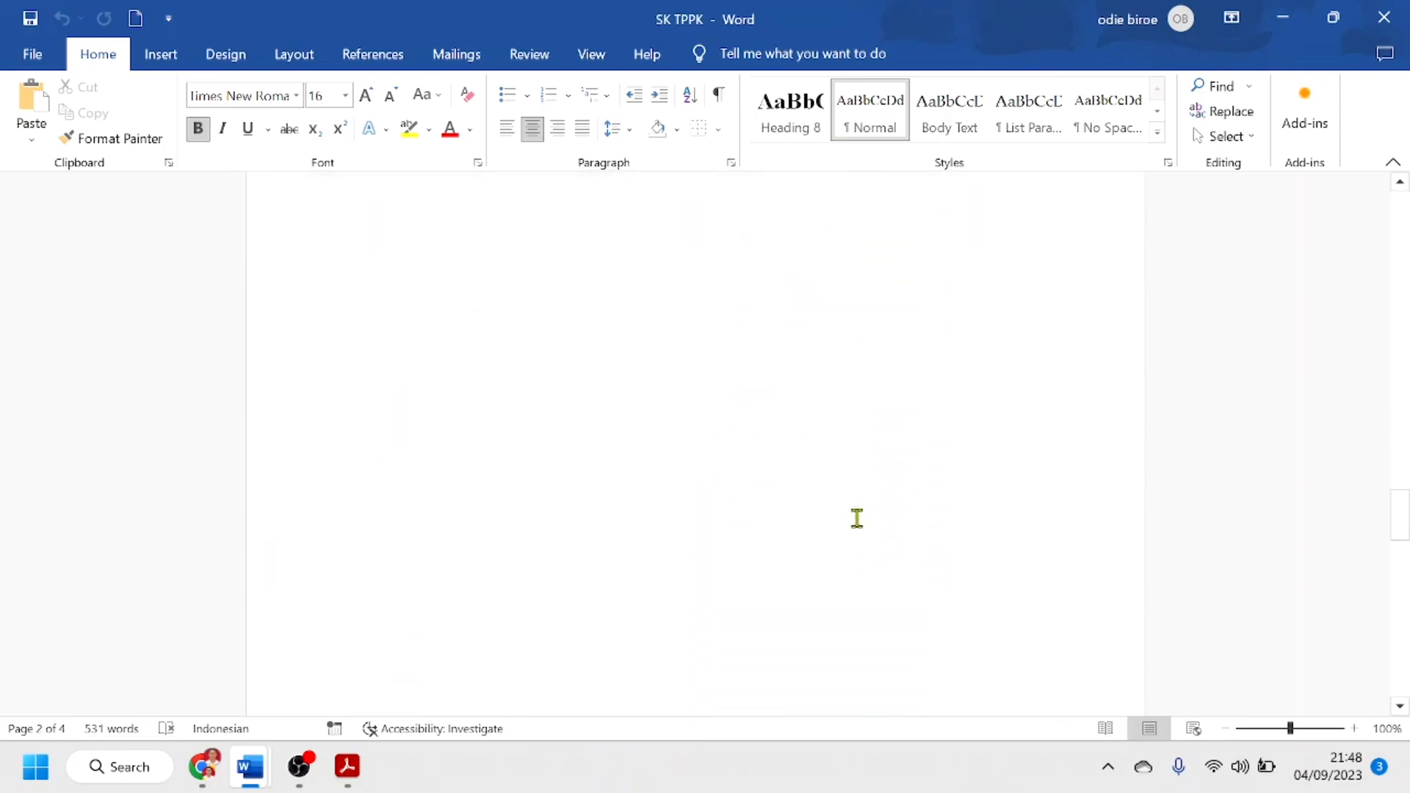
pyautogui.scroll(-2, 856, 514)
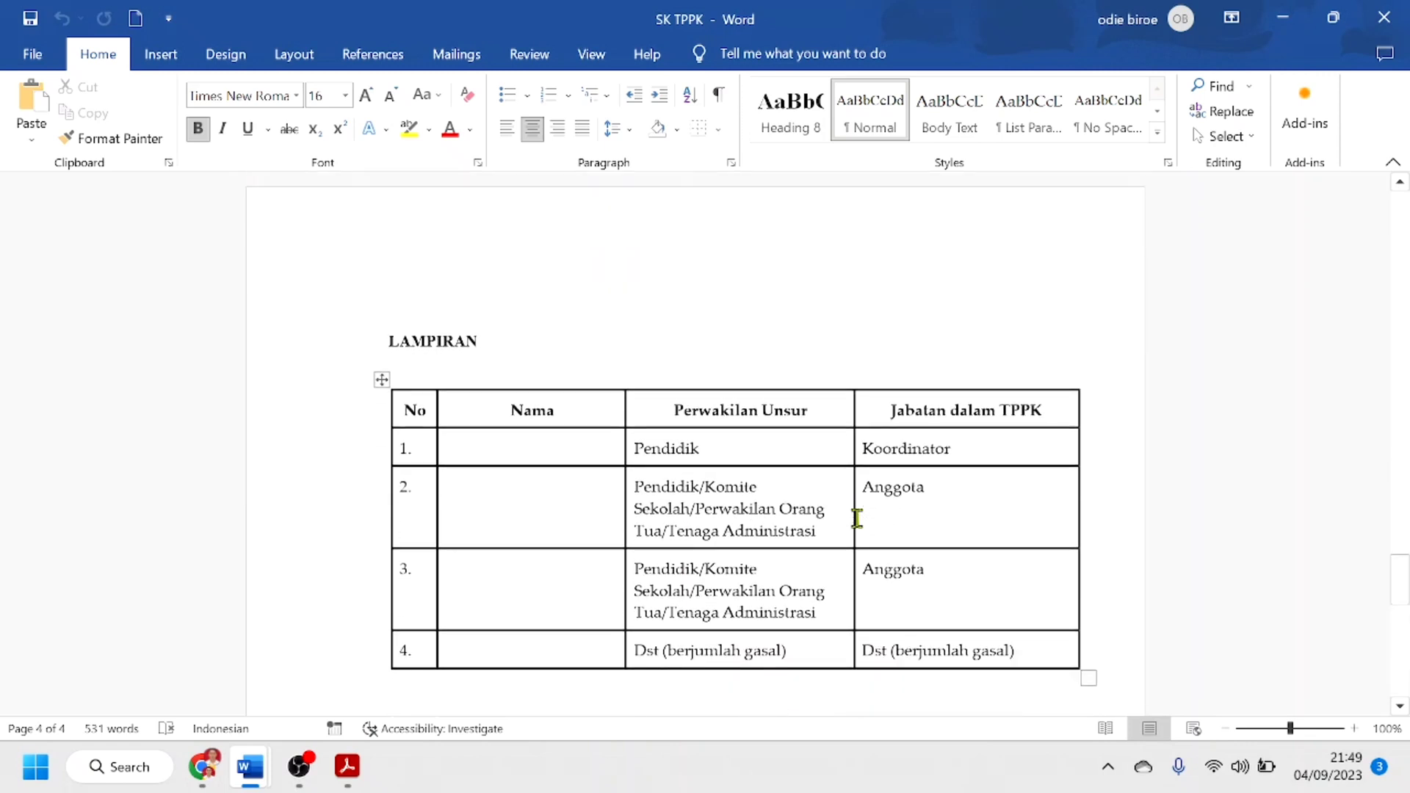
pyautogui.scroll(-2, 623, 559)
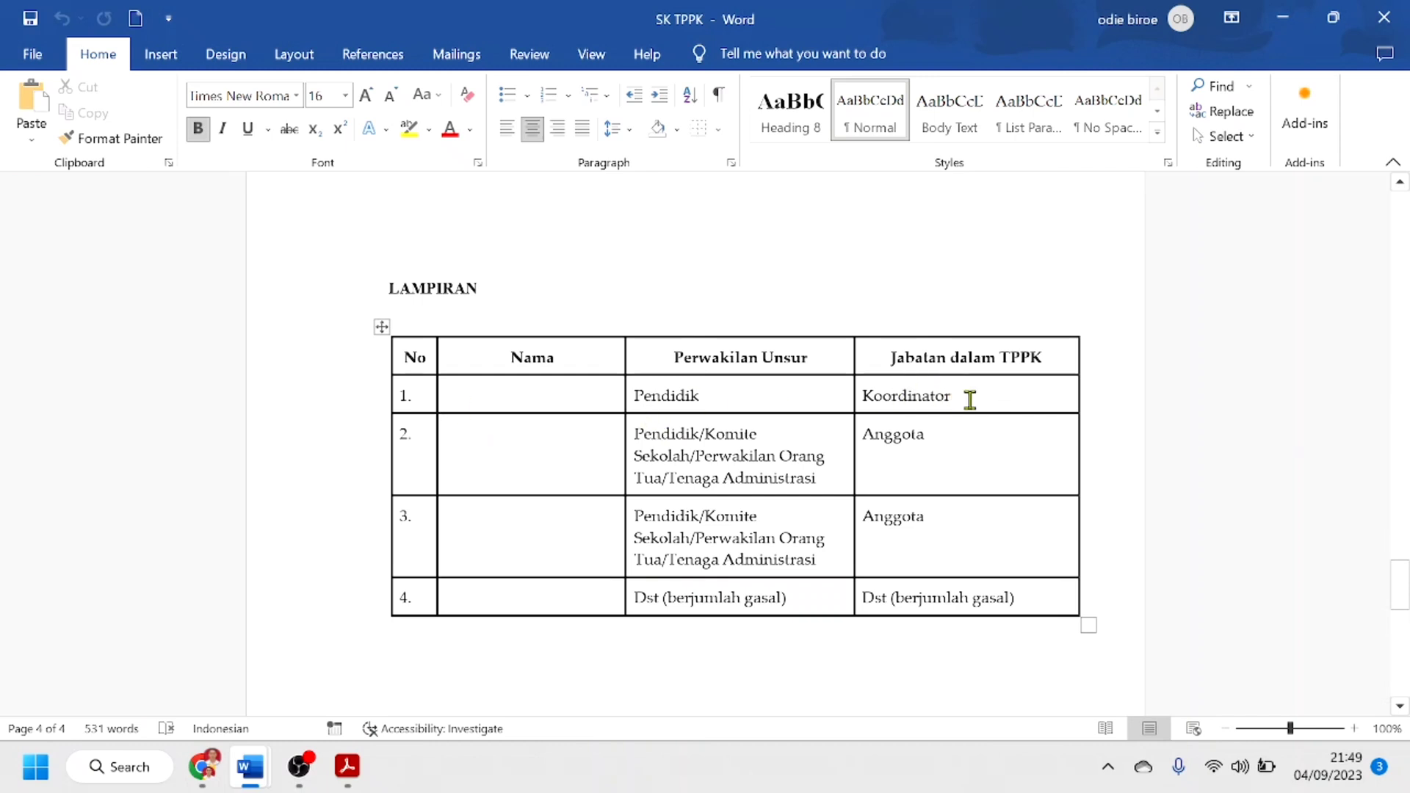
pyautogui.moveTo(953, 397); pyautogui.dragTo(865, 401)
pyautogui.click(712, 483)
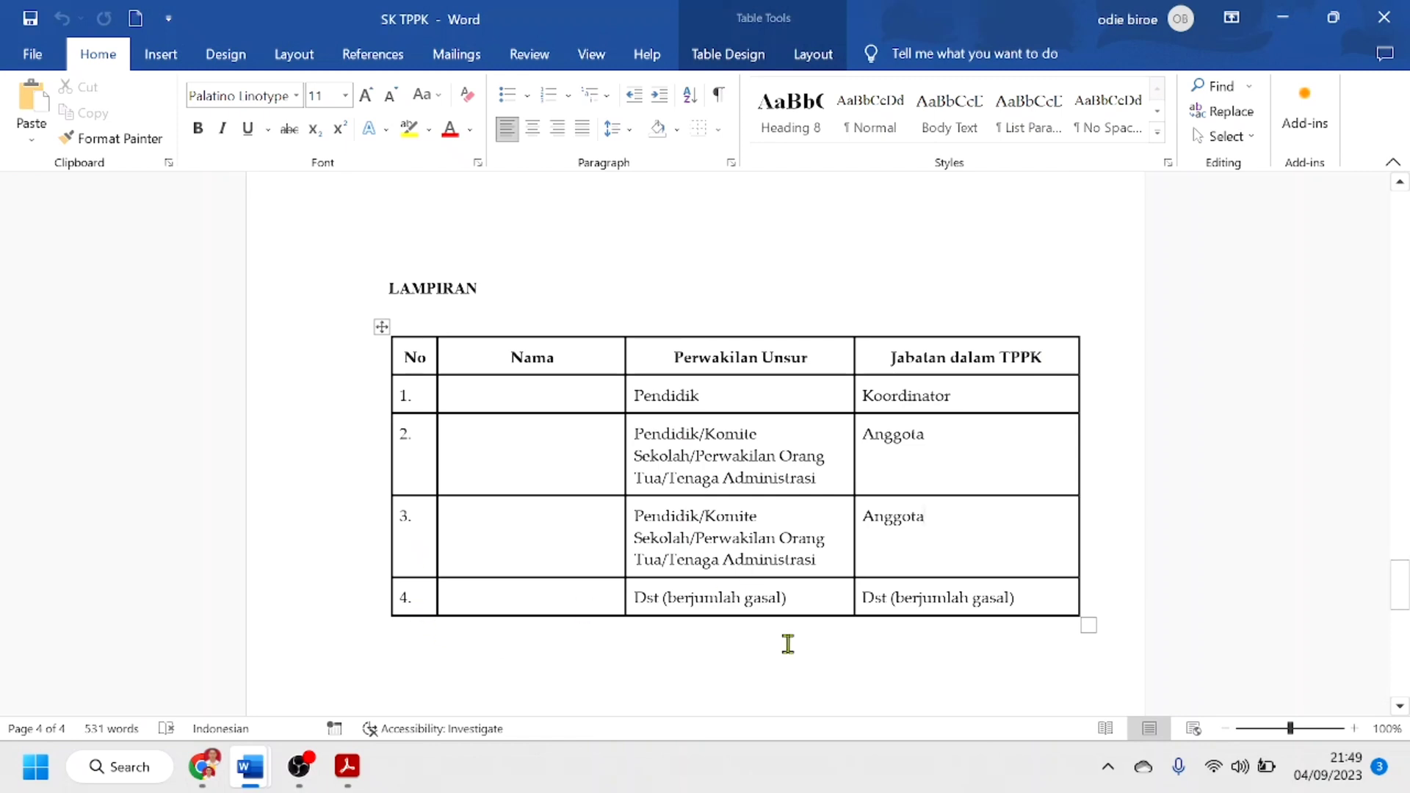
pyautogui.scroll(-1, 933, 610)
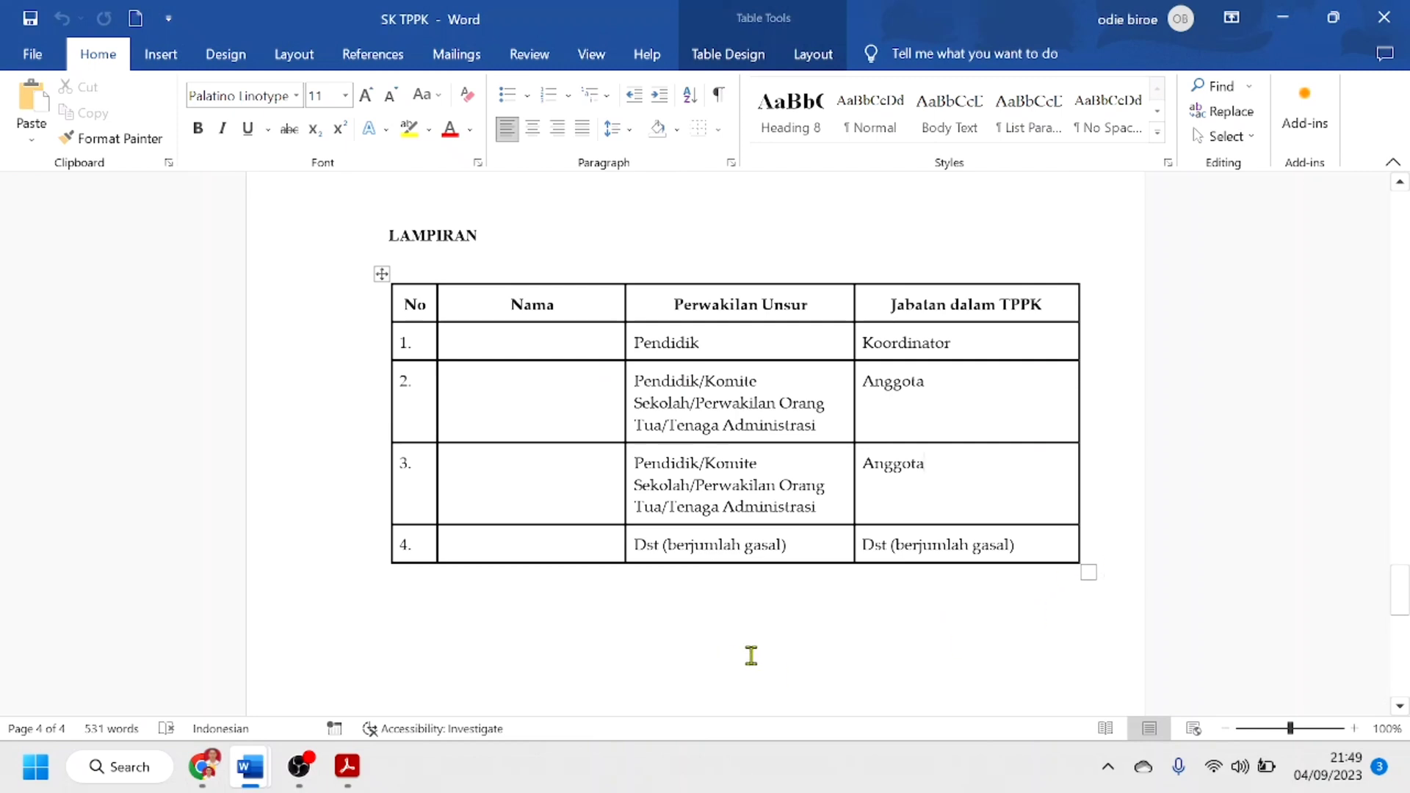